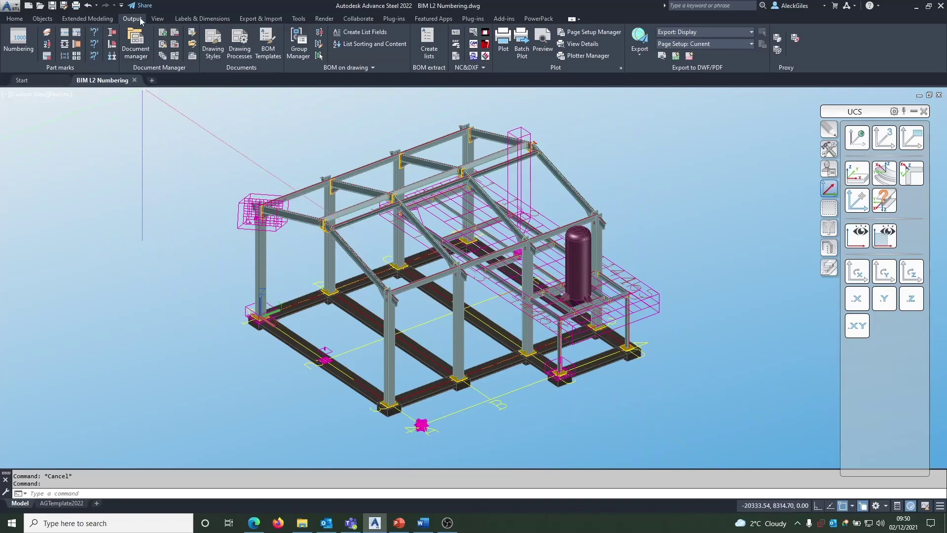
From Output > Edit default prototypes, open the GUK-BIM-GA-A3.dwg prototype drawing
left_click(154, 21)
left_click(134, 21)
left_click(191, 48)
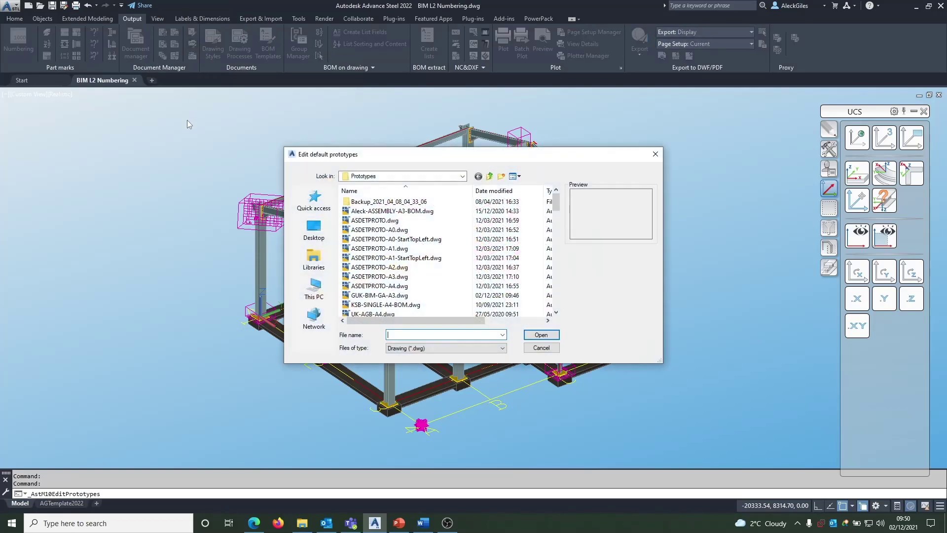
left_click(388, 296)
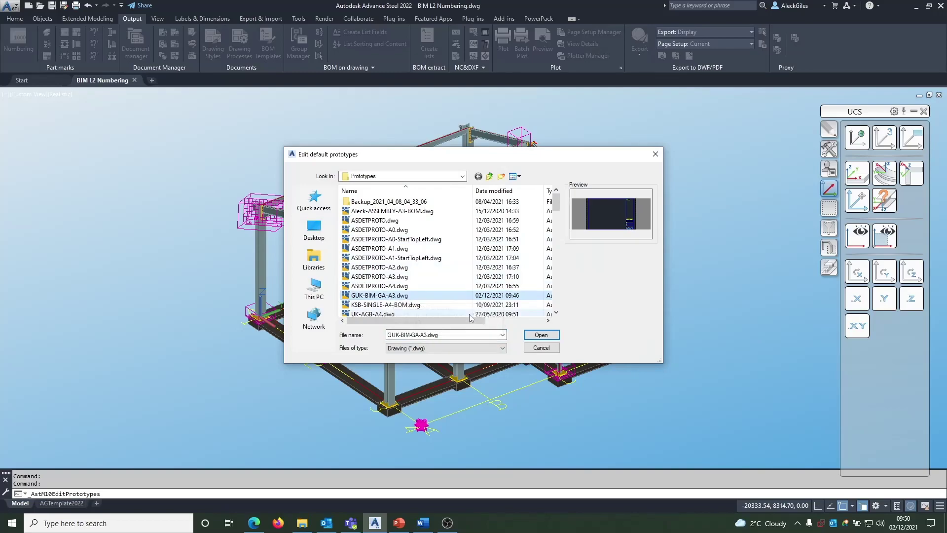
left_click(541, 335)
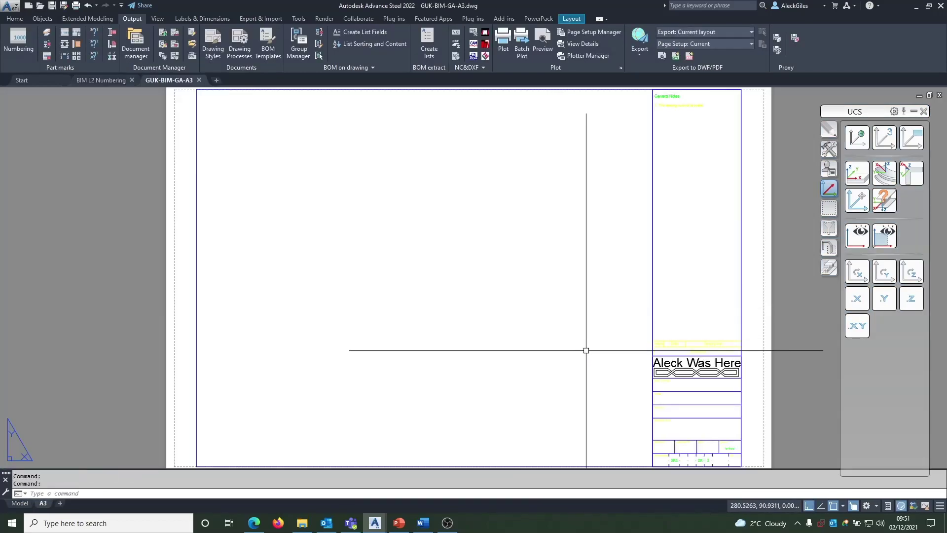
Zoom in on the A3 title block, select it and open it in the Block Editor
middle_click_drag(588, 351, 463, 267)
scroll(464, 296, "up", 4)
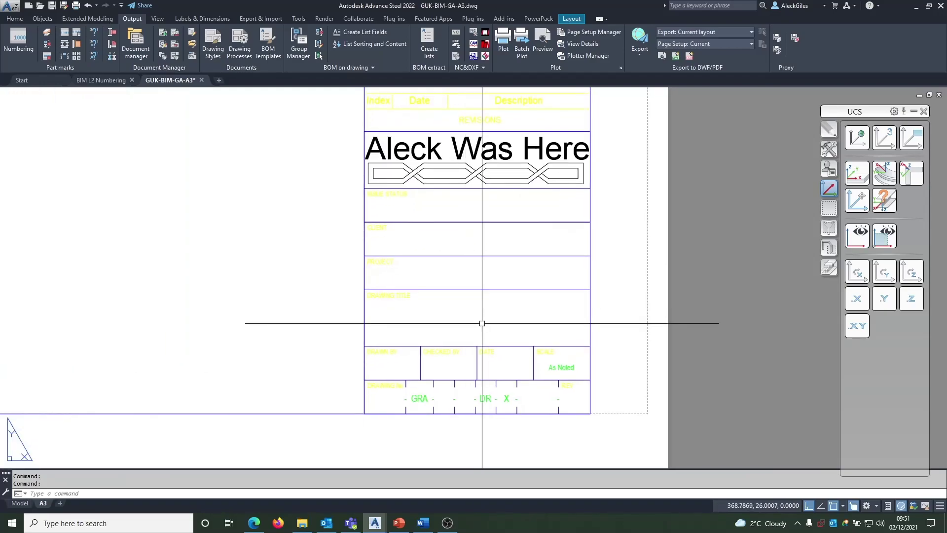
left_click(439, 289)
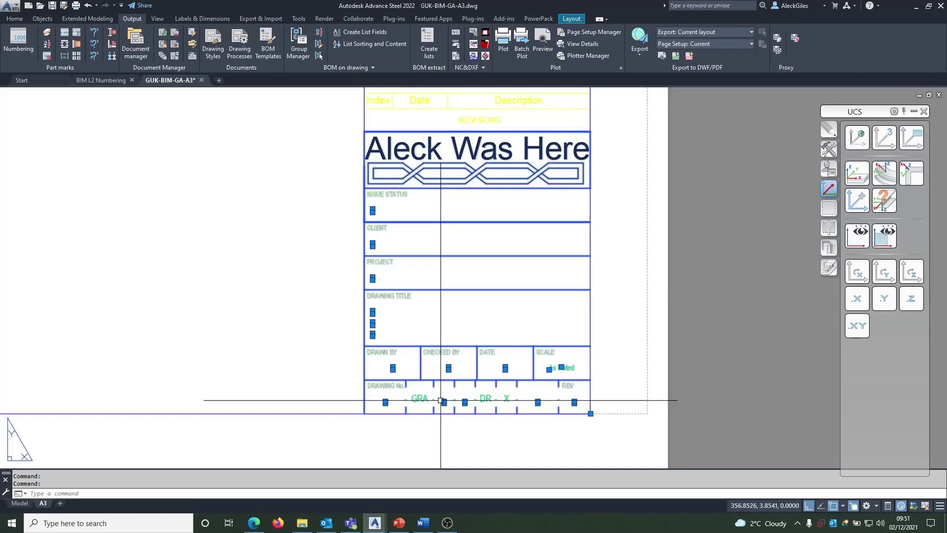
key("Escape")
scroll(446, 415, "up", 4)
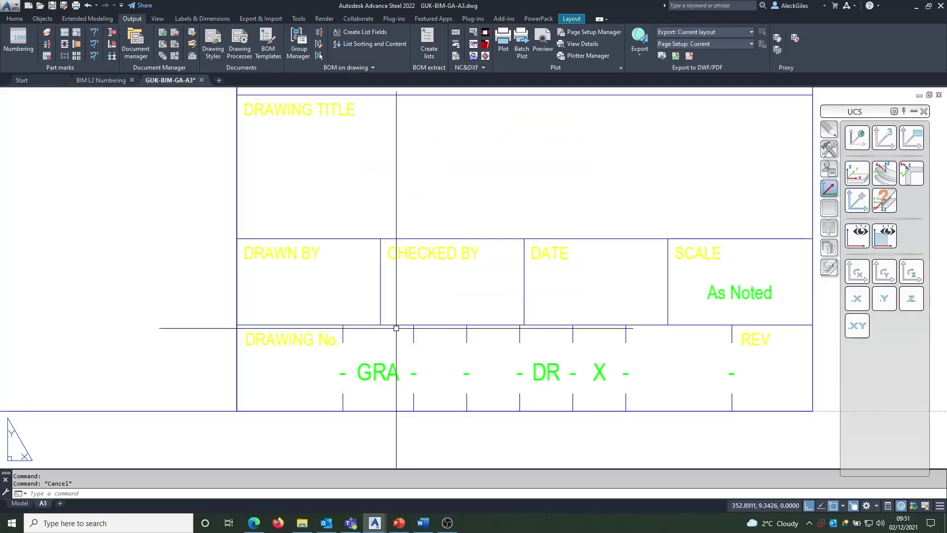
left_click(390, 324)
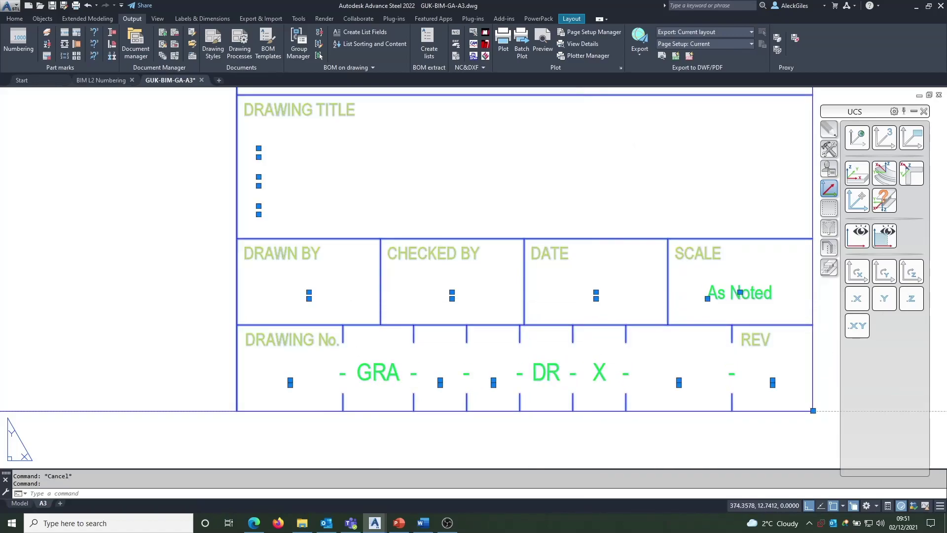
right_click(587, 296)
left_click(622, 244)
scroll(458, 417, "up", 6)
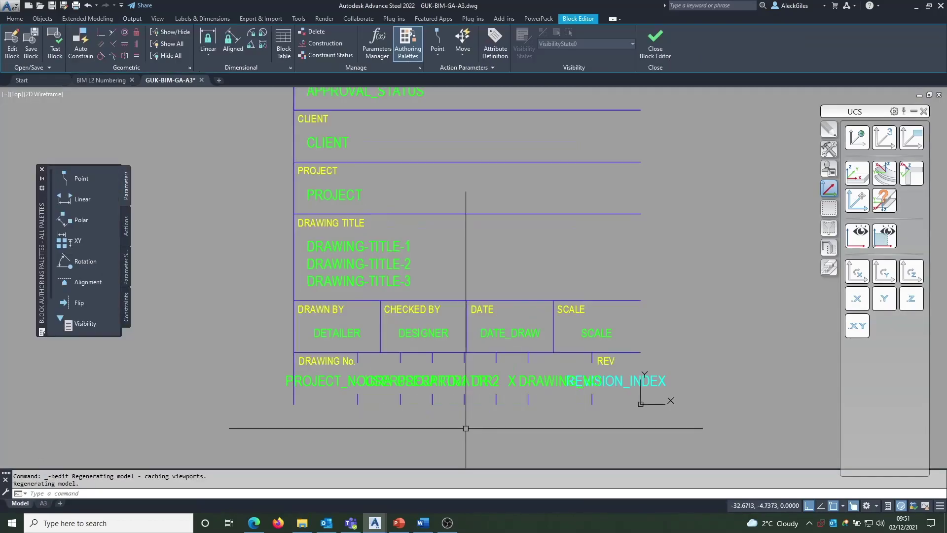
scroll(457, 413, "down", 2)
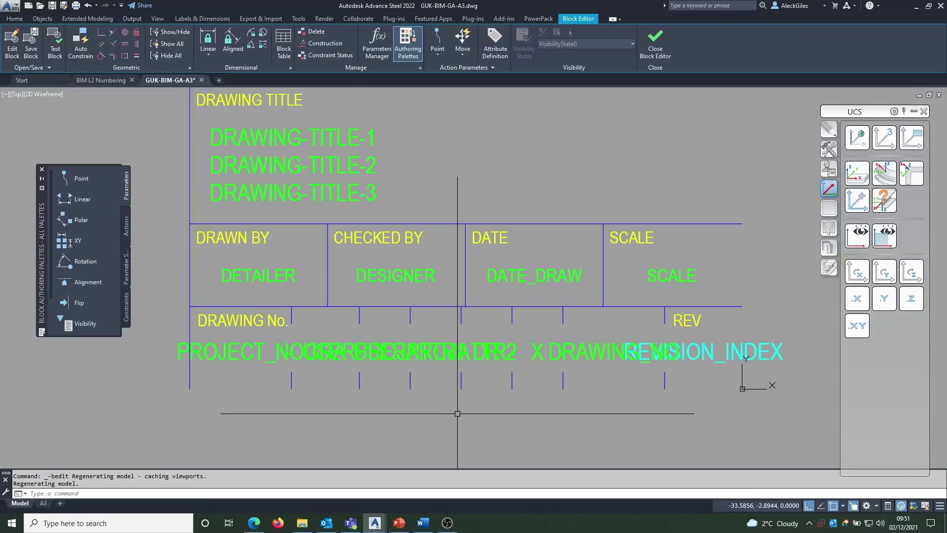
left_click(241, 357)
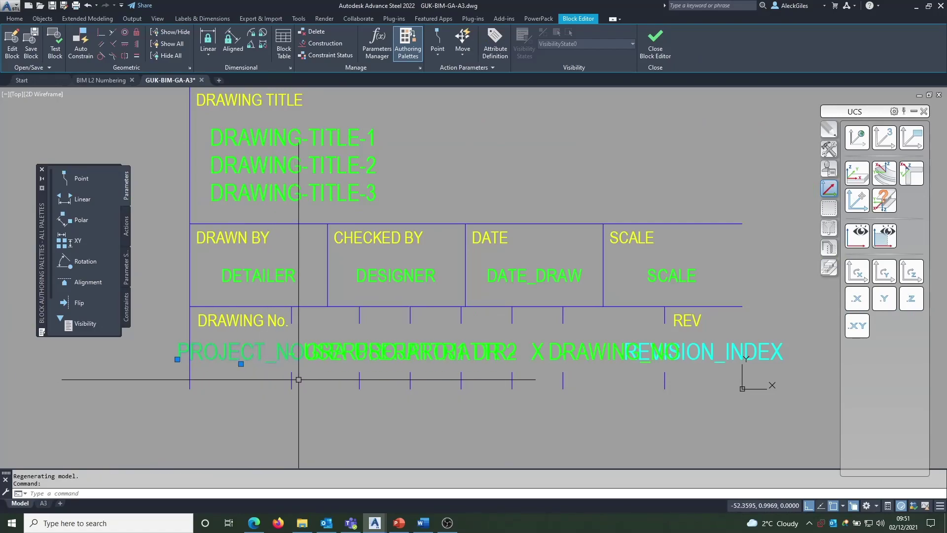
key("Escape")
scroll(306, 360, "up", 4)
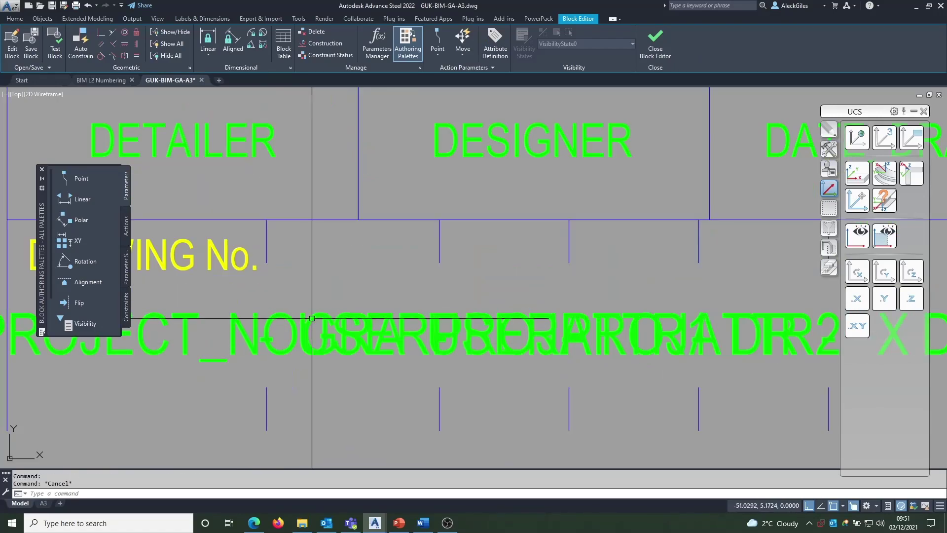
left_click(312, 319)
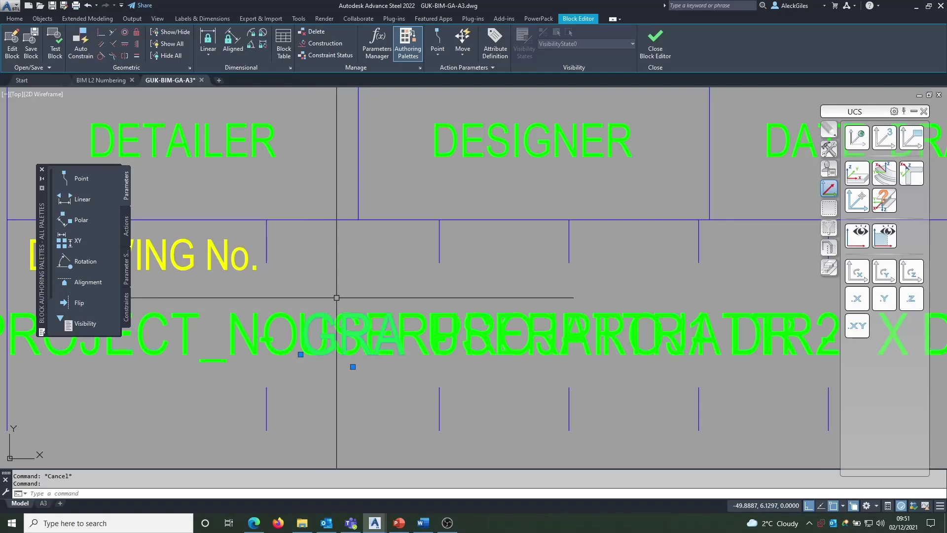
double_click(318, 317)
key("Escape")
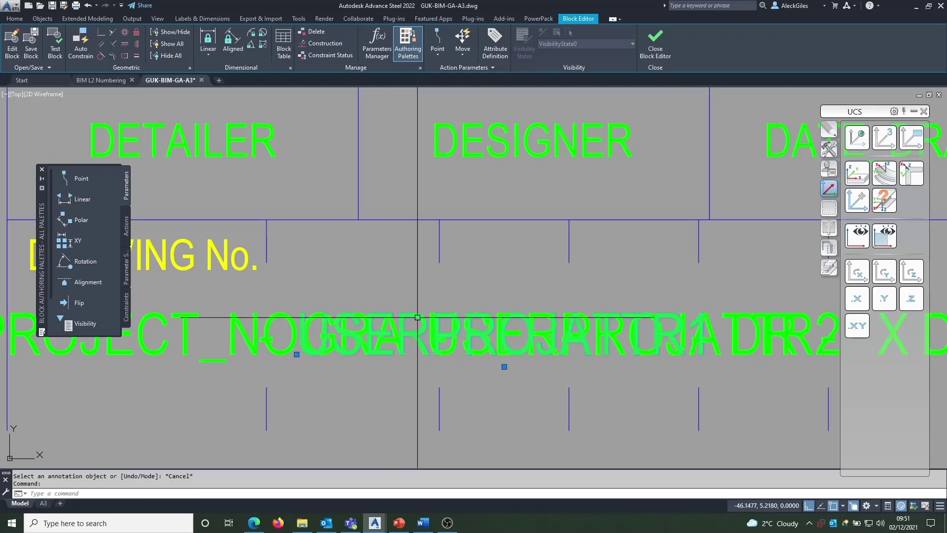
key("Escape")
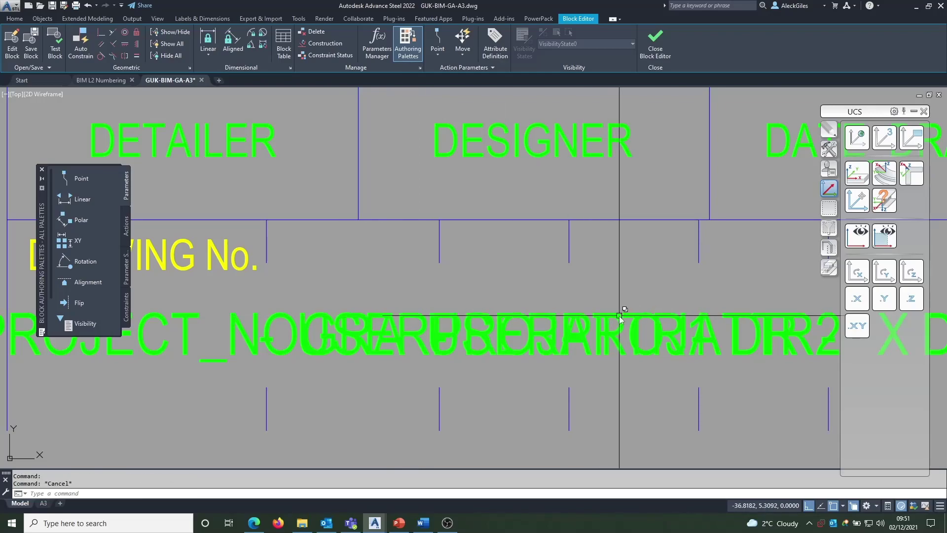
left_click(619, 315)
left_click(661, 350)
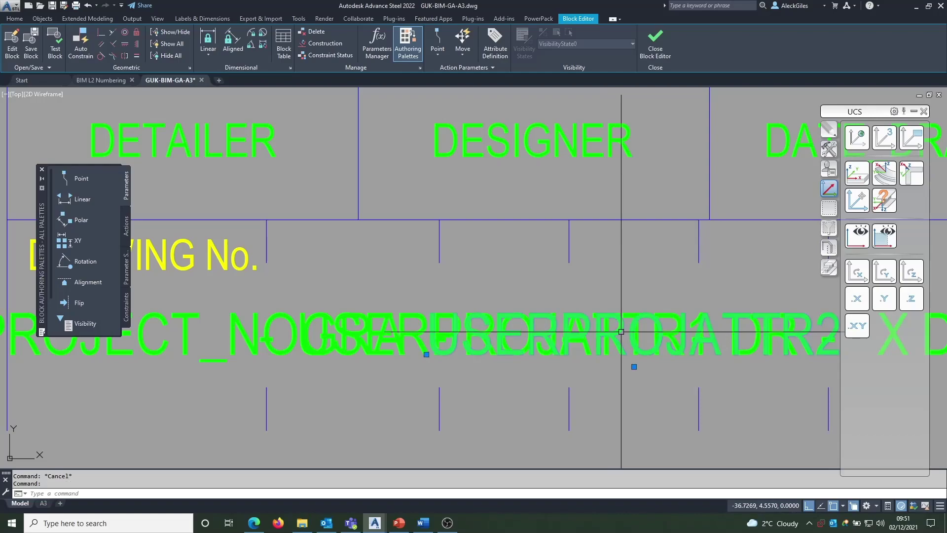
key("Escape")
middle_click_drag(735, 332, 506, 327)
left_click(506, 327)
left_click(541, 366)
key("Escape")
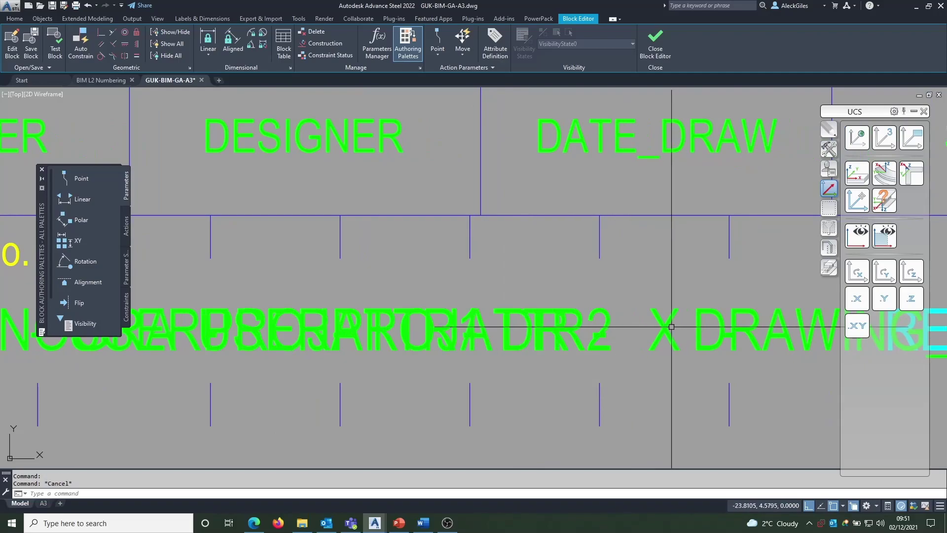
left_click(665, 327)
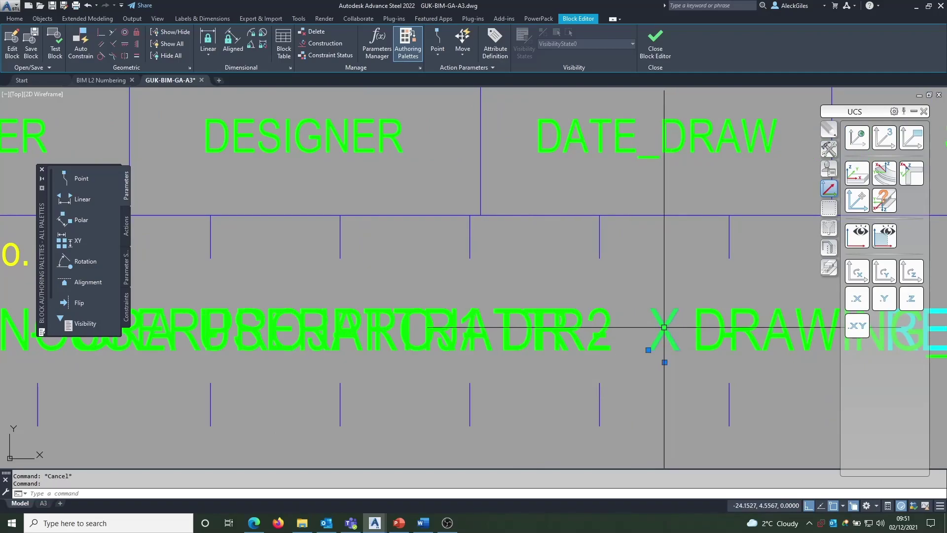
key("Escape")
left_click(612, 346)
key("Escape")
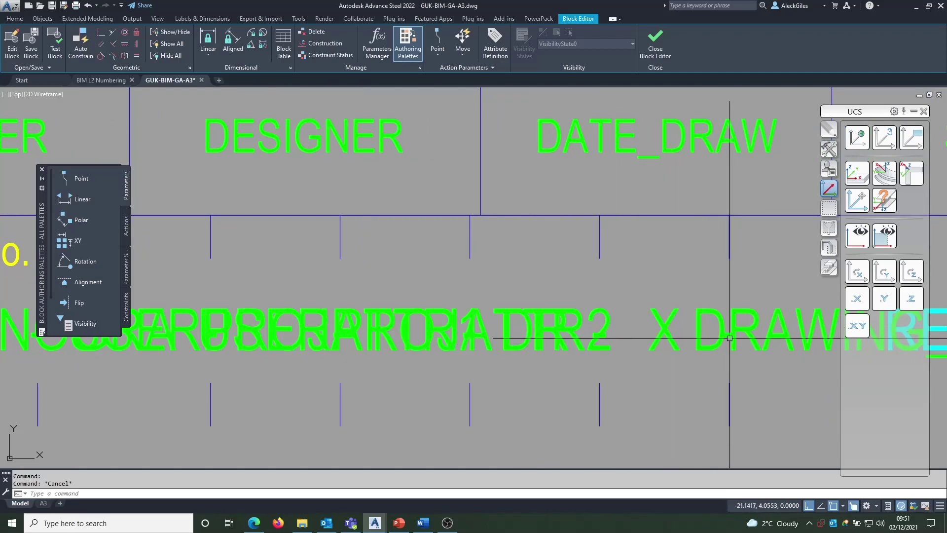
left_click(729, 337)
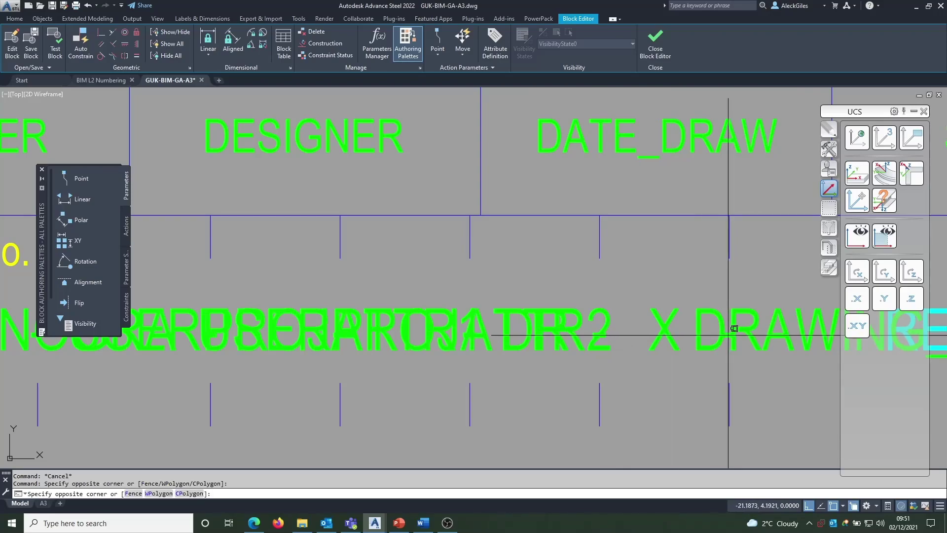
left_click(728, 336)
left_click(733, 332)
key("Escape")
mouse_move(733, 332)
middle_mouse_down()
mouse_move(713, 353)
mouse_move(459, 359)
mouse_move(320, 326)
middle_mouse_up()
scroll(320, 326, "down", 4)
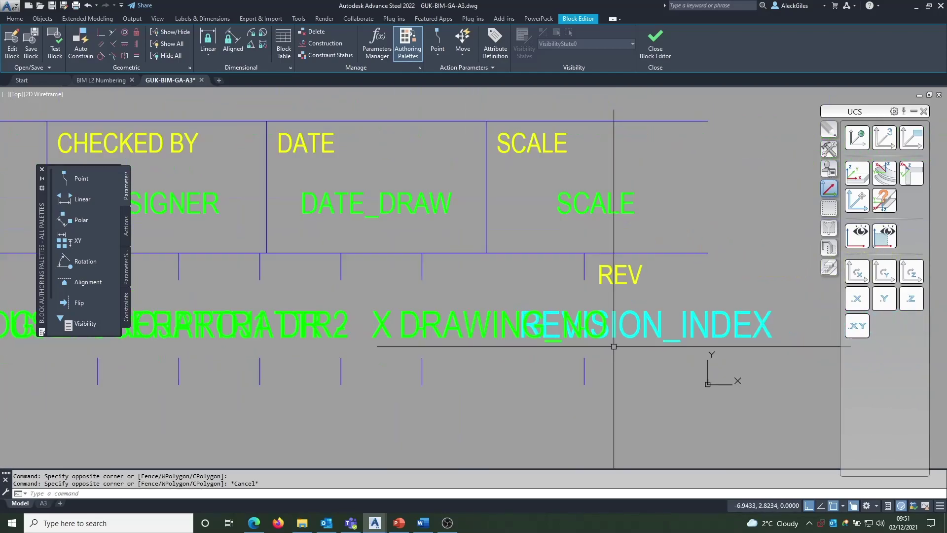
Close the Block Editor and the GUK-BIM-GA-A3 prototype, discarding all changes
left_click(656, 39)
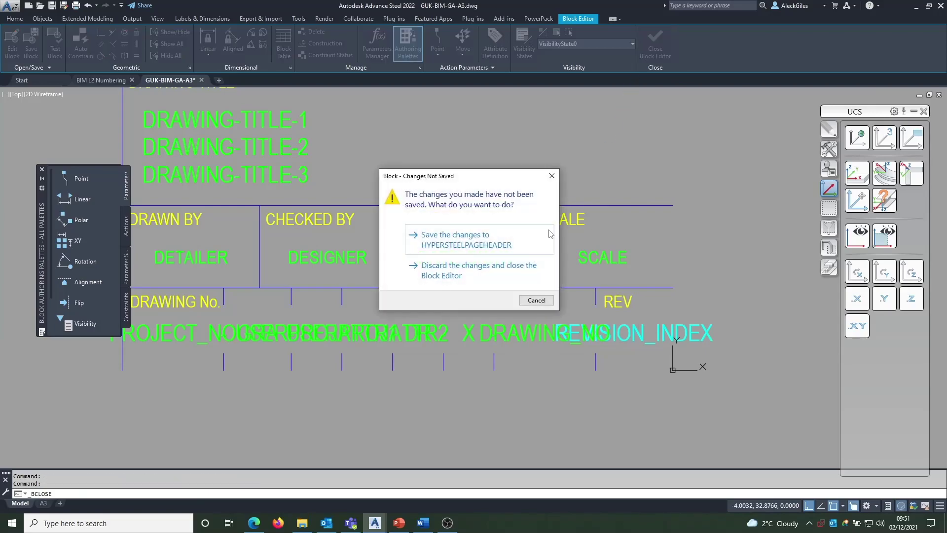
left_click(457, 270)
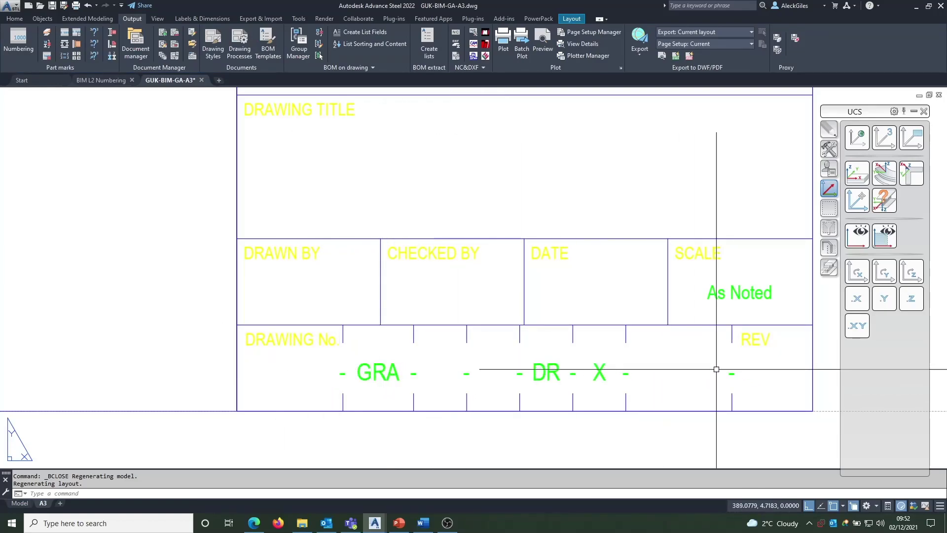
scroll(661, 335, "down", 4)
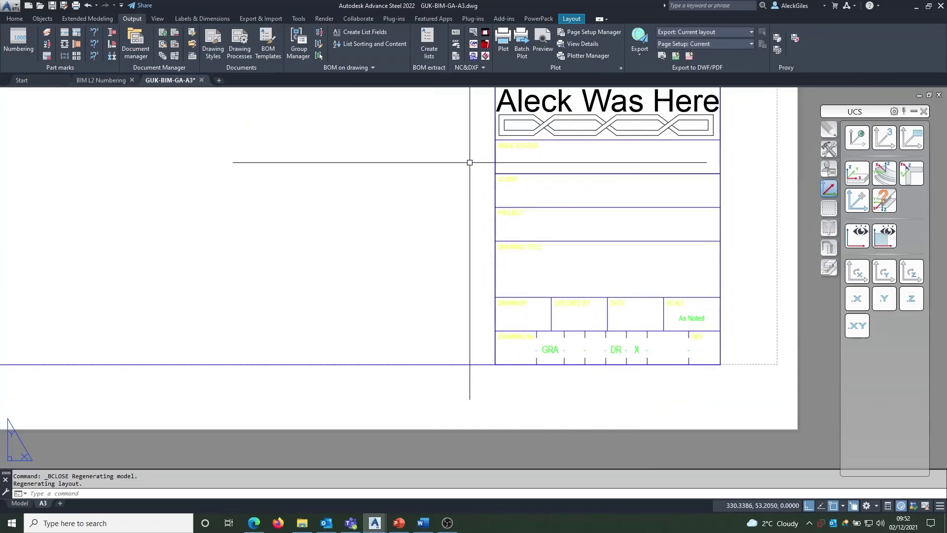
left_click(201, 80)
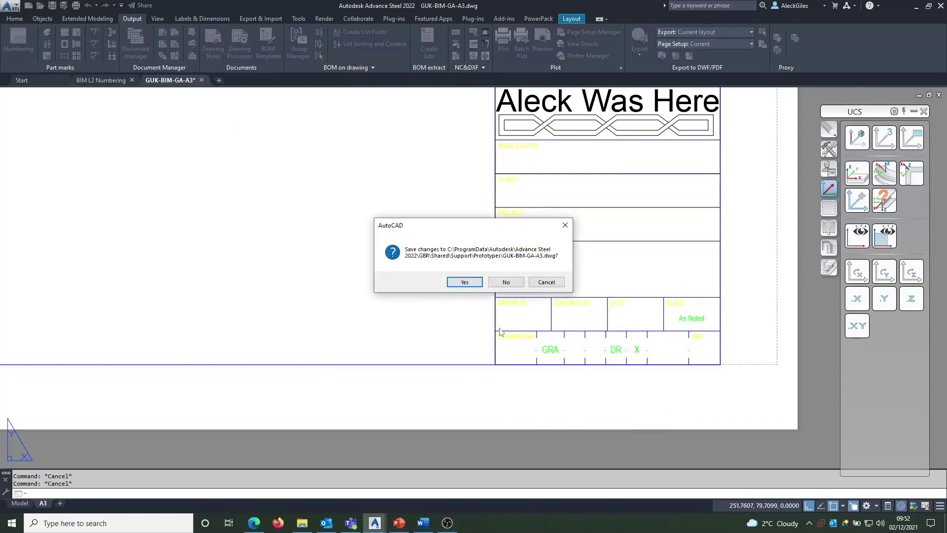
left_click(506, 281)
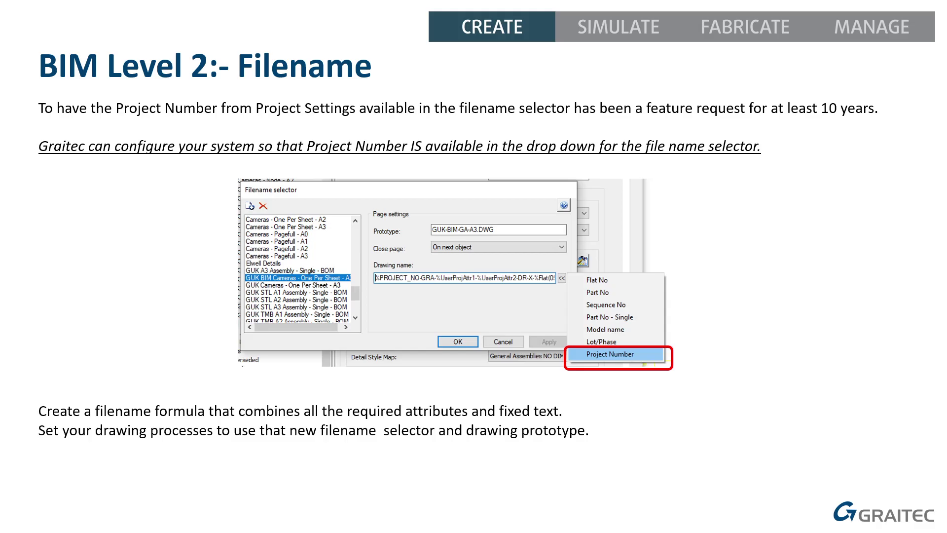
Leave the slideshow and select User > Process steps > Cameras > GUK BIM Cameras - All - A3 Single
key("alt+Tab")
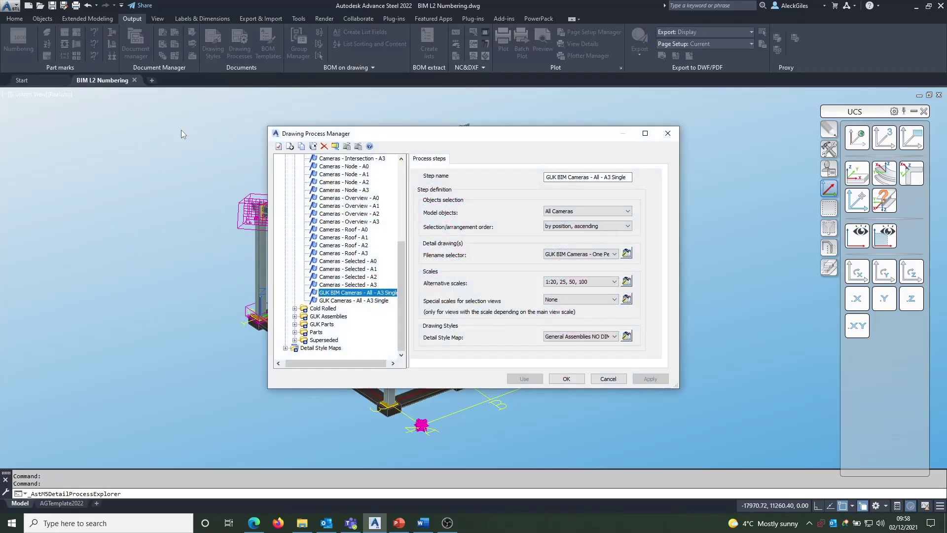
scroll(331, 275, "up", 1)
scroll(331, 274, "up", 3)
left_click(297, 174)
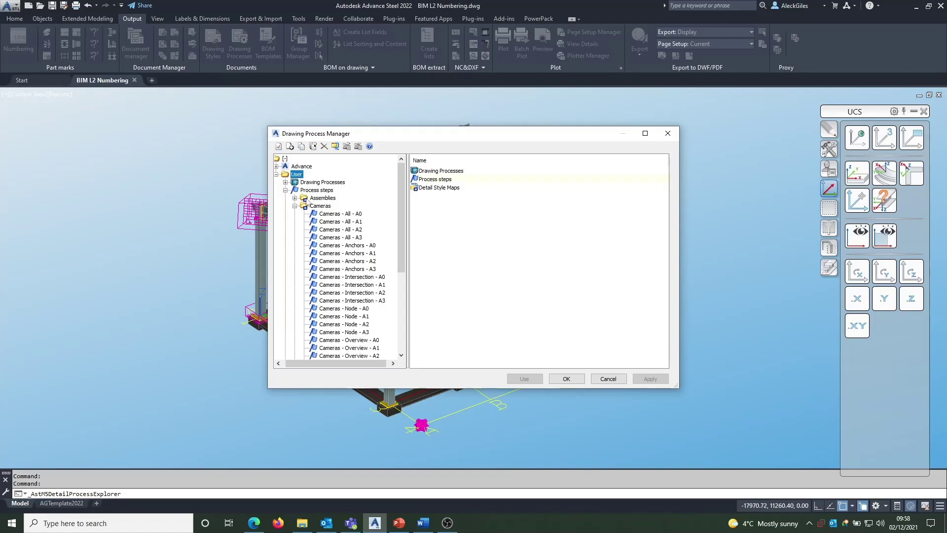
left_click(317, 190)
left_click(320, 206)
scroll(330, 267, "down", 6)
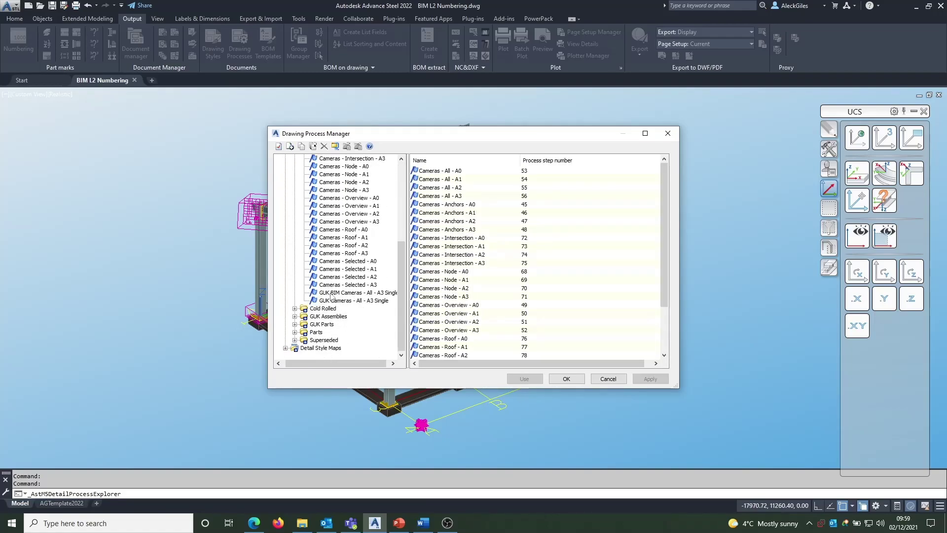
left_click(332, 294)
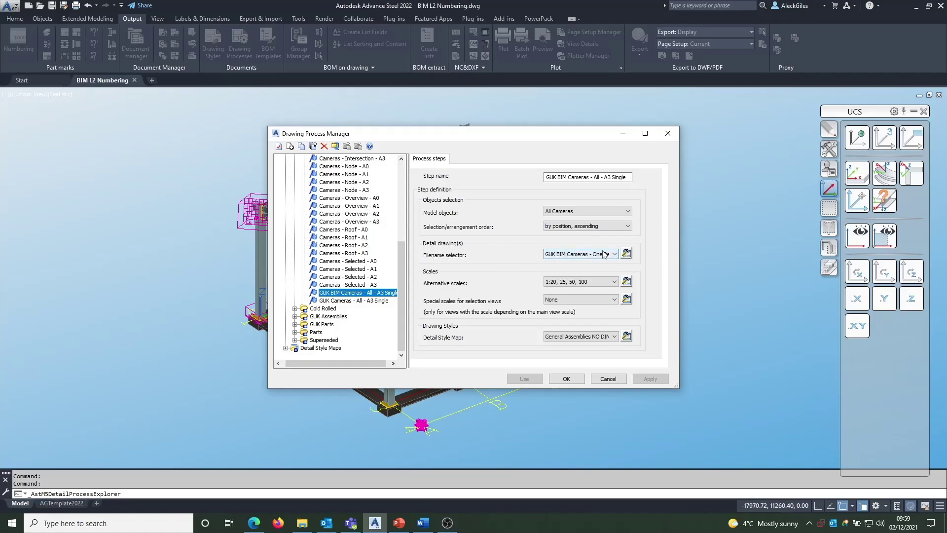
left_click(627, 253)
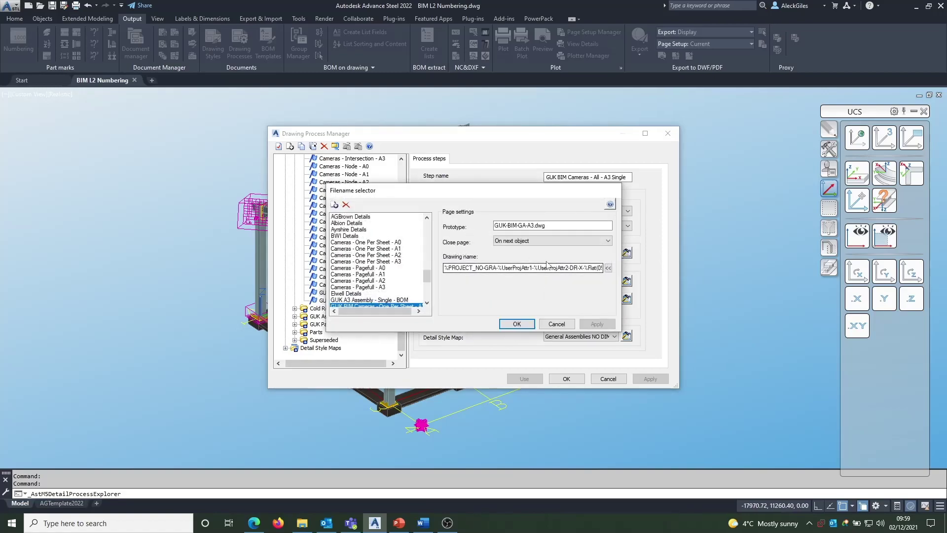
left_click_drag(547, 226, 506, 227)
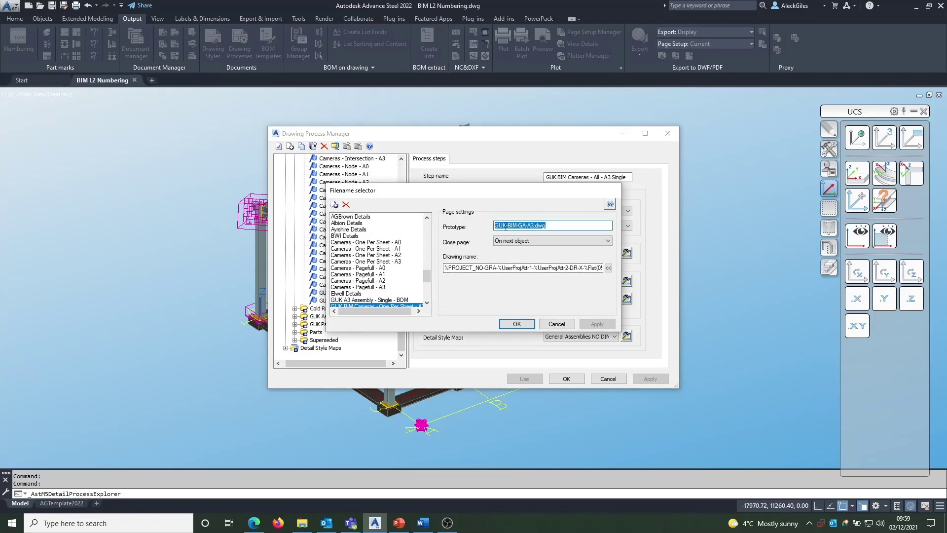
left_click(608, 268)
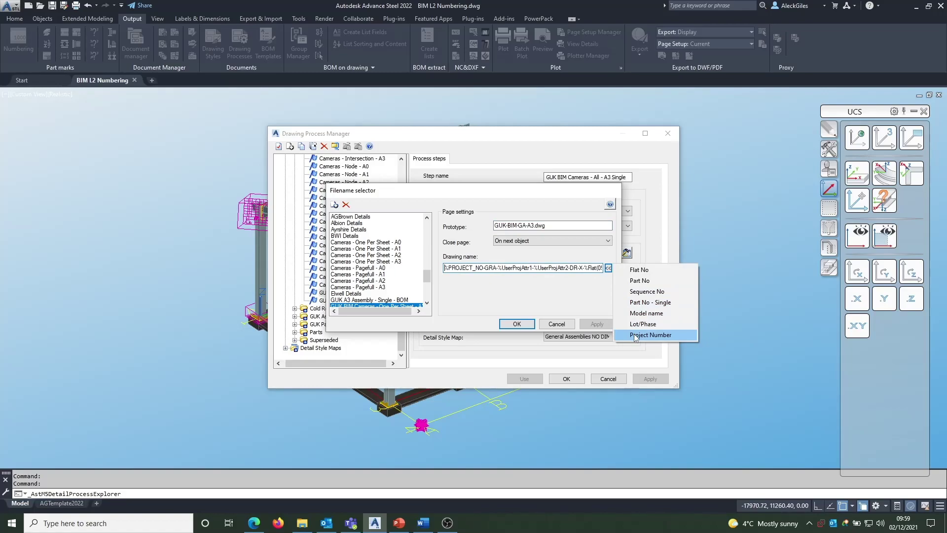
left_click(590, 293)
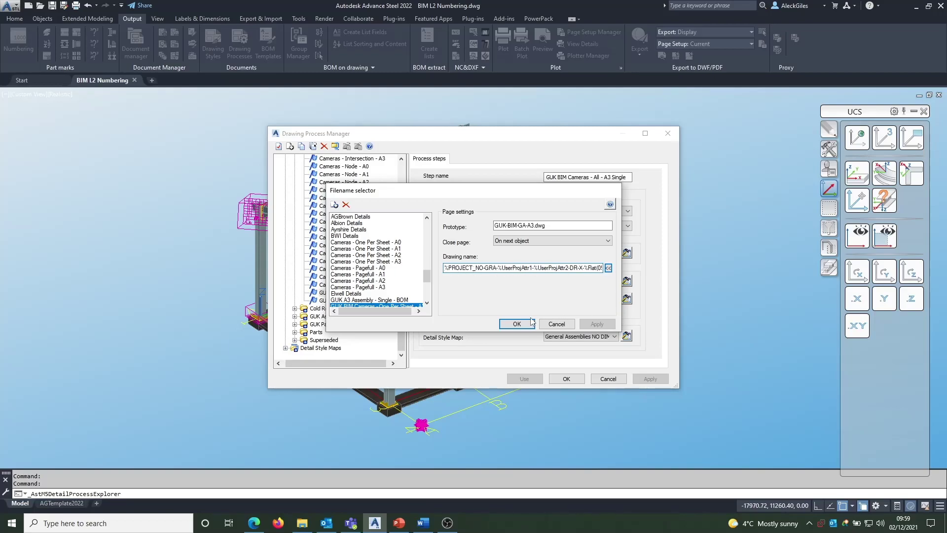
left_click(513, 324)
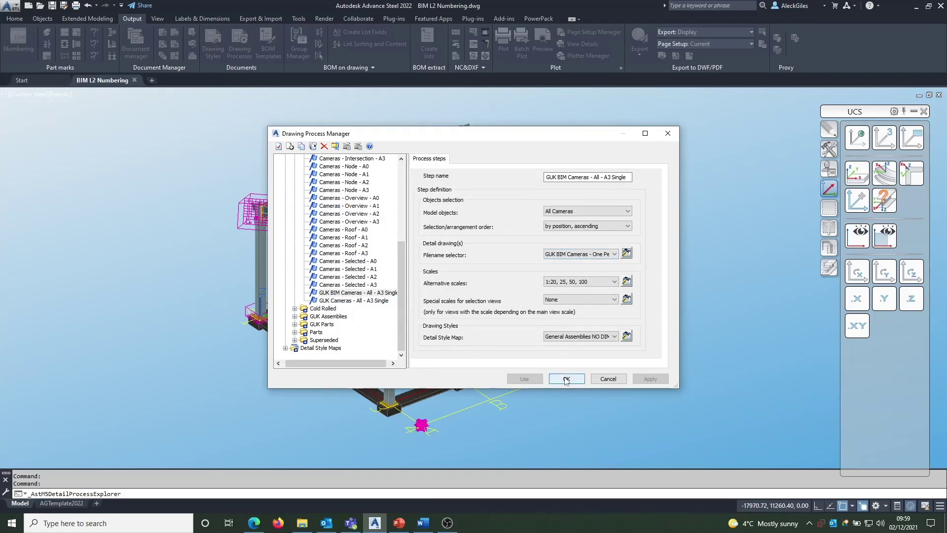
scroll(365, 302, "up", 1)
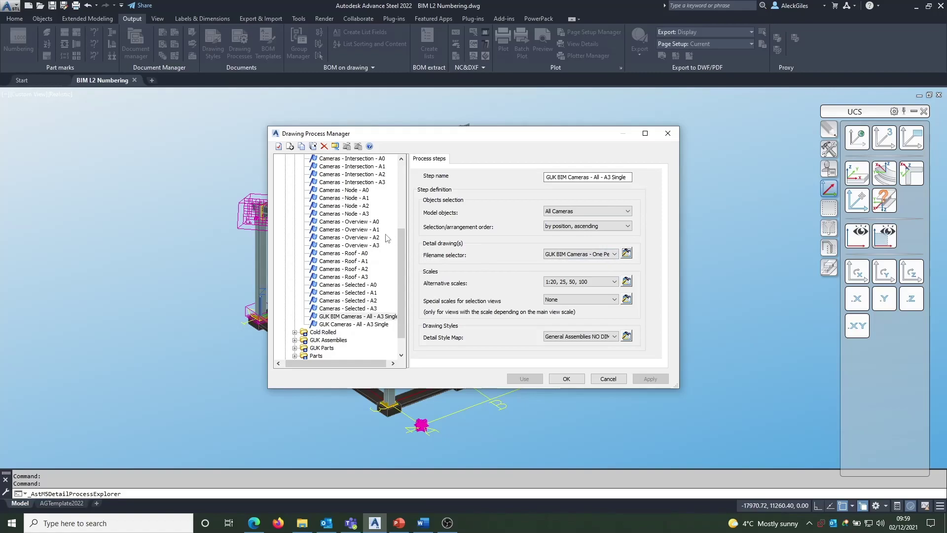
Select GUK BIM Cameras - All - A3 Single under Drawing Processes > Cameras, then cancel the manager
scroll(377, 245, "up", 4)
scroll(377, 245, "up", 1)
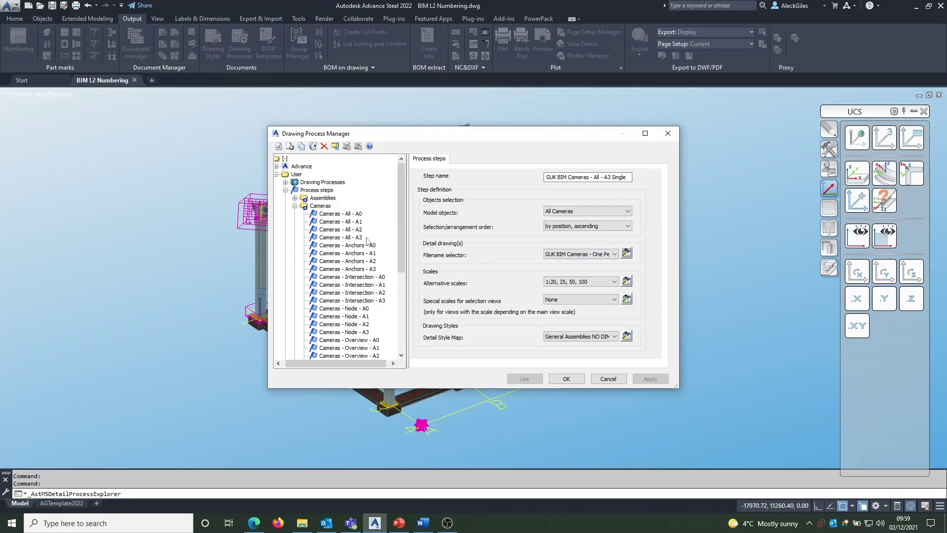
left_click(285, 182)
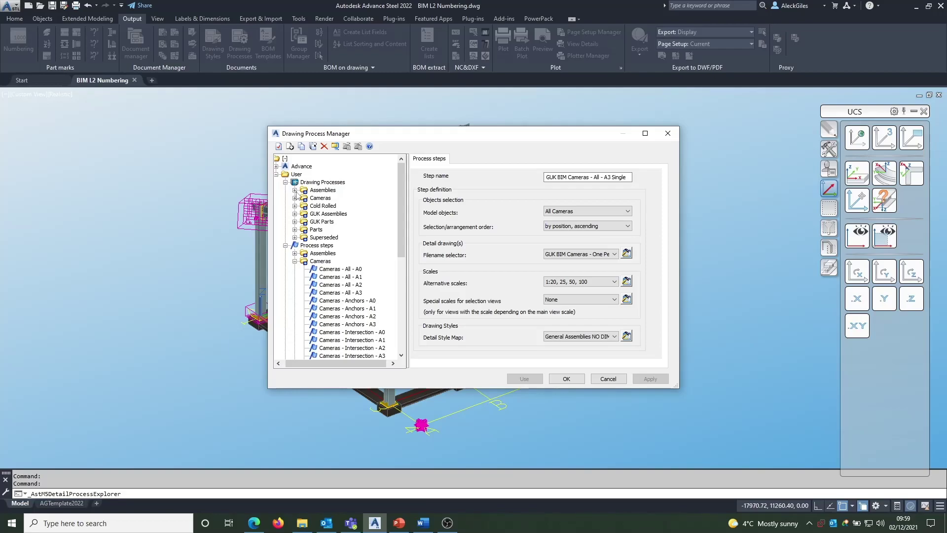
left_click(295, 198)
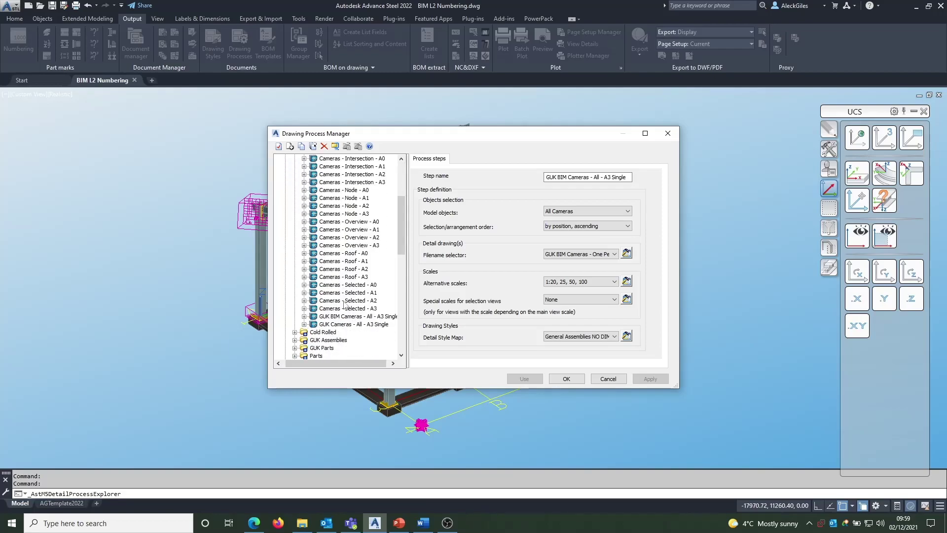
left_click(348, 318)
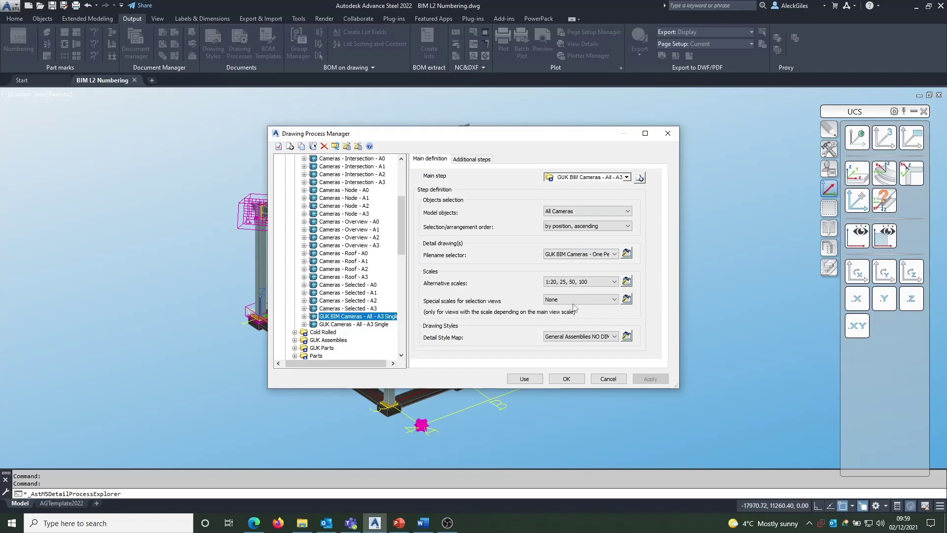
left_click(607, 379)
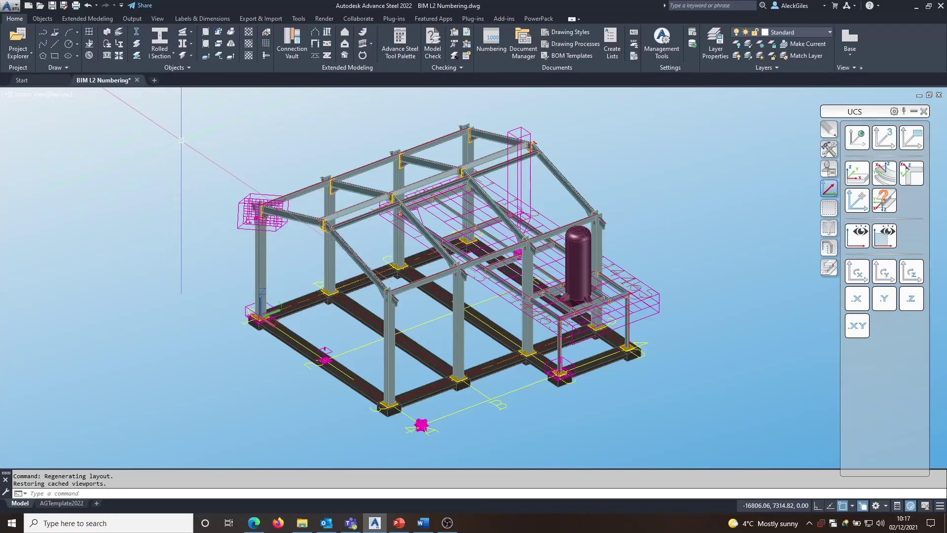
left_click_drag(234, 196, 276, 179)
key("Escape")
mouse_move(92, 82)
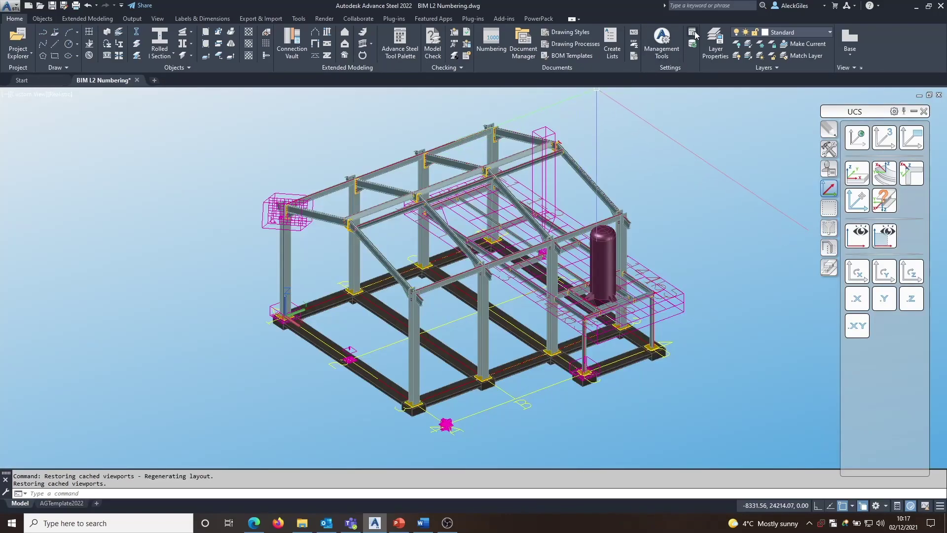
left_click(692, 33)
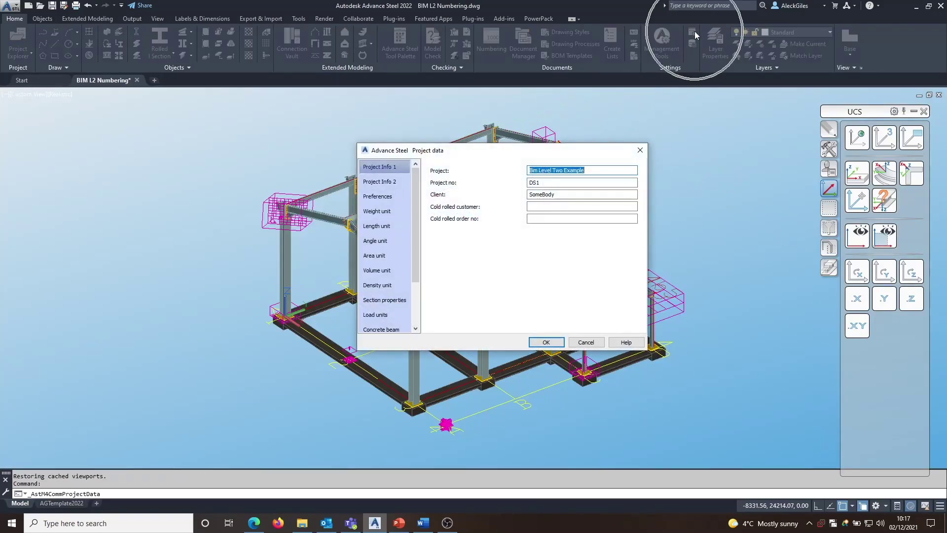
left_click(555, 181)
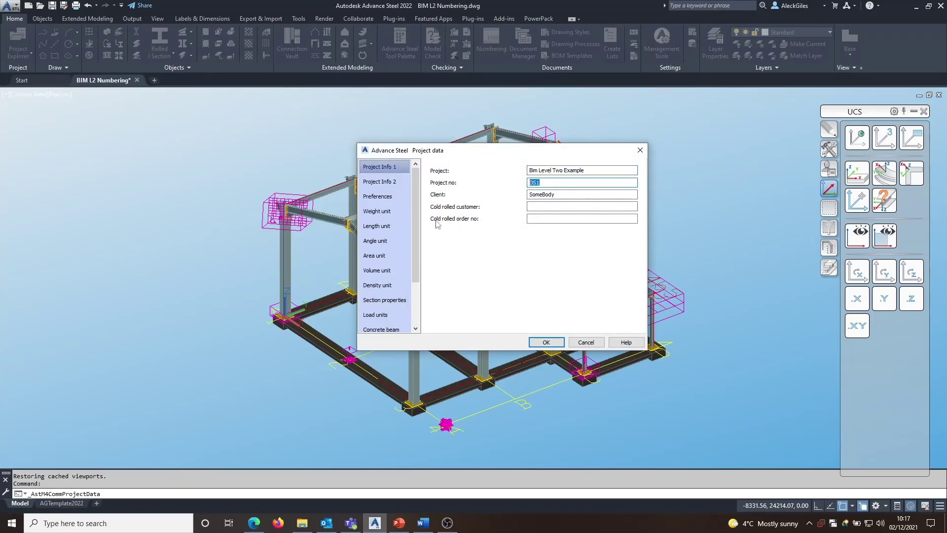
scroll(418, 295, "down", 2)
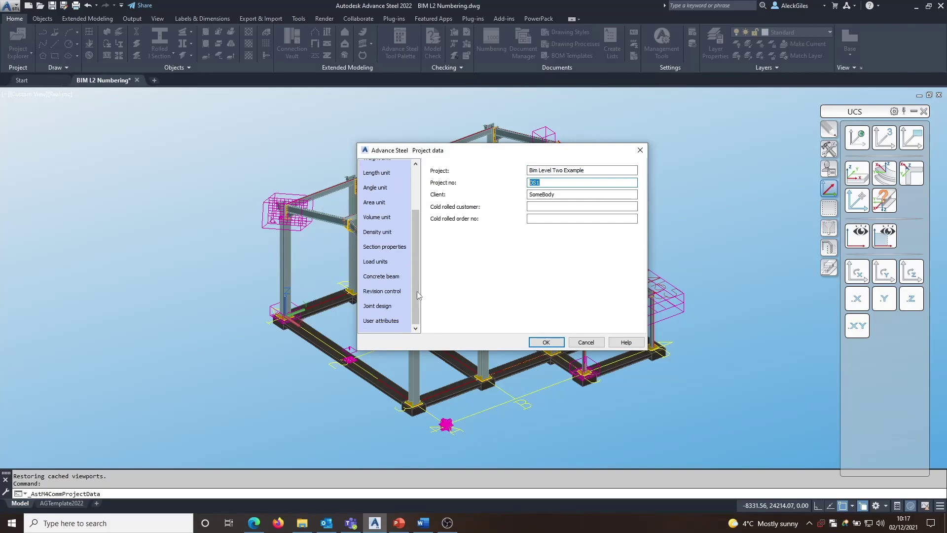
left_click(390, 315)
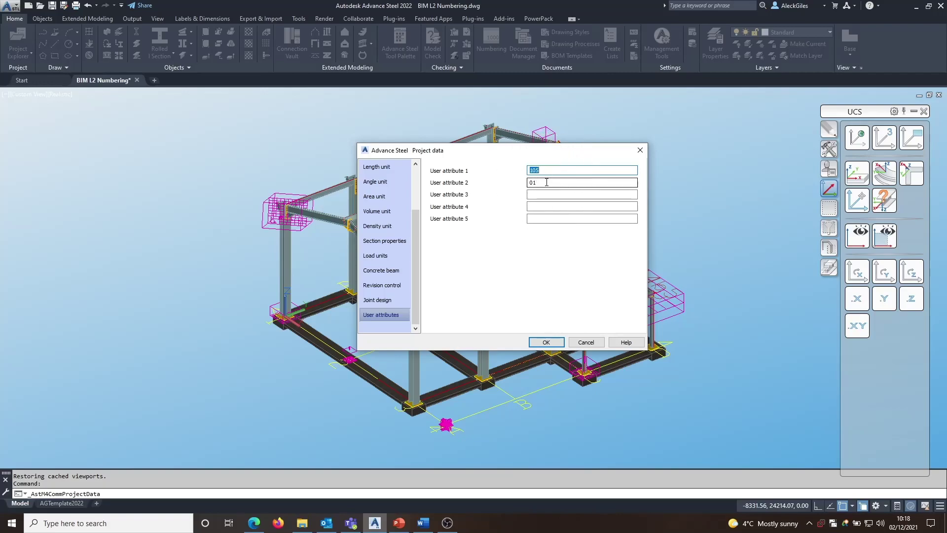
left_click(545, 342)
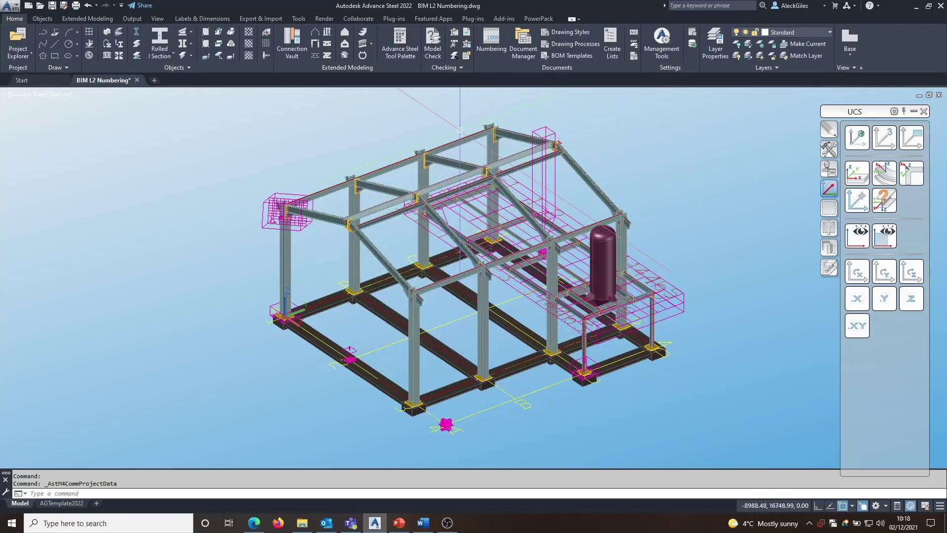
Cancel the pending detailing process and check Document Manager's Details > Empty group
left_click(555, 43)
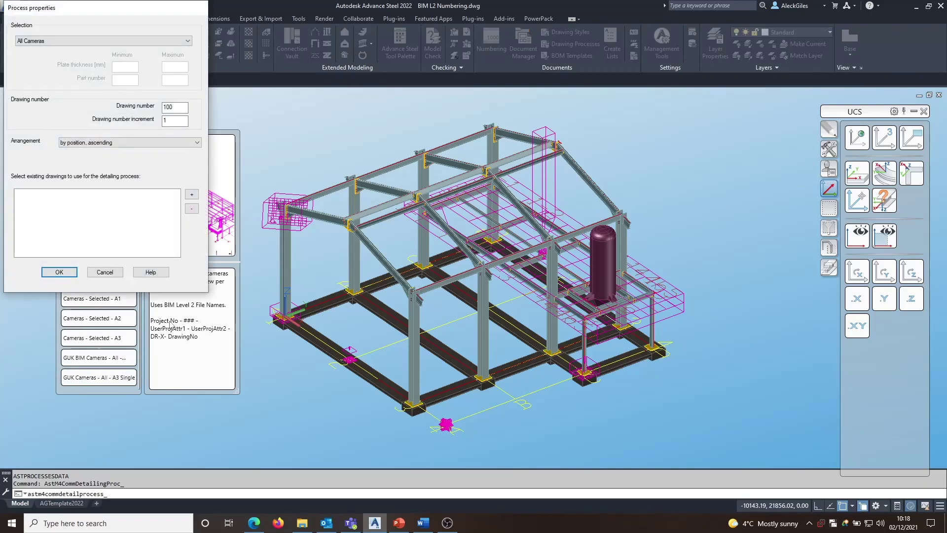
left_click(105, 271)
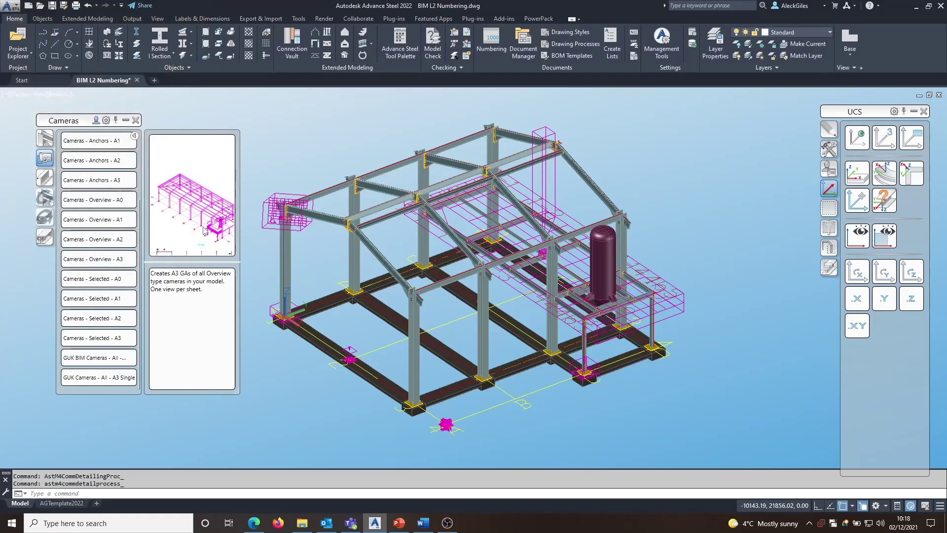
left_click(523, 49)
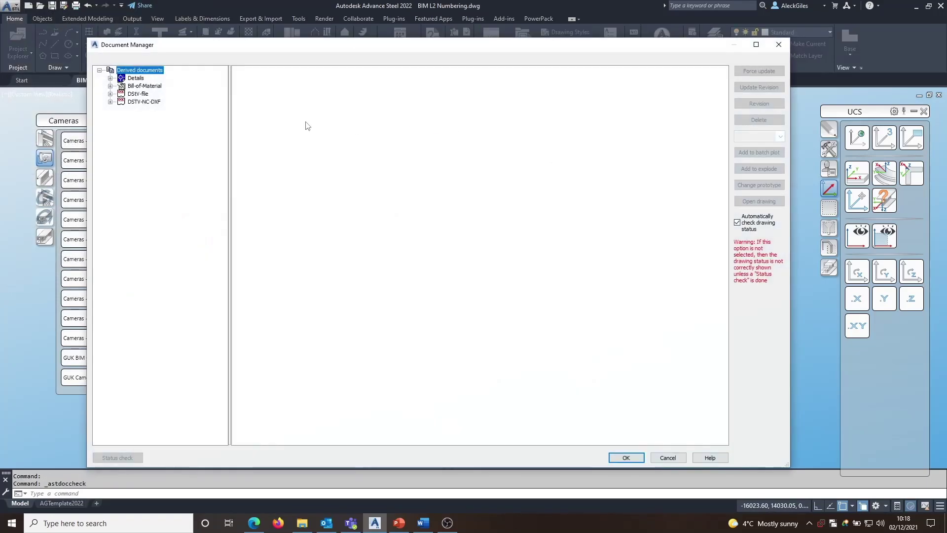
left_click(111, 78)
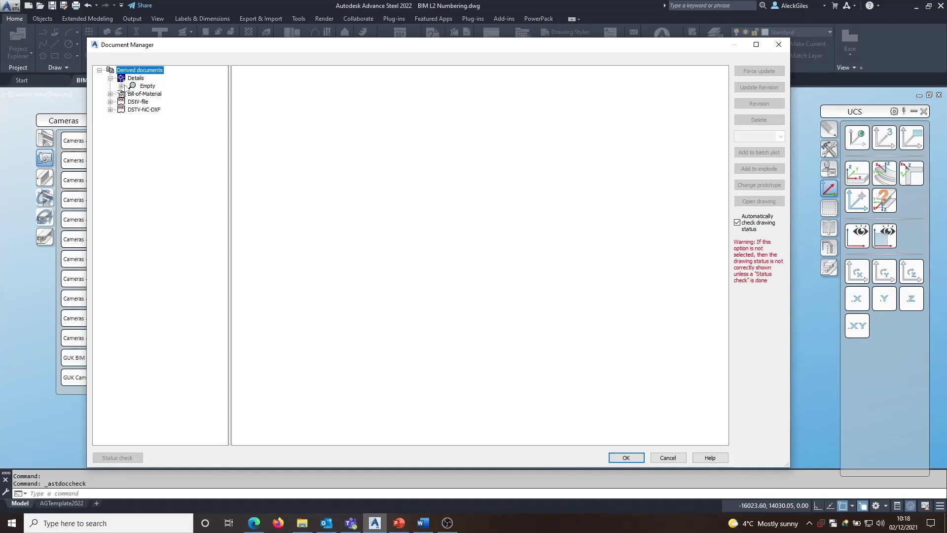
left_click(121, 86)
left_click(154, 88)
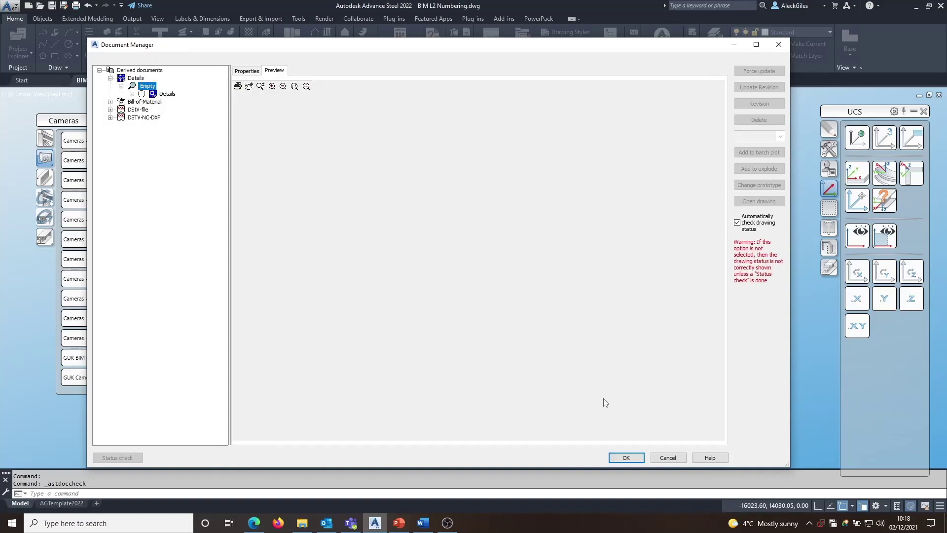
left_click(625, 457)
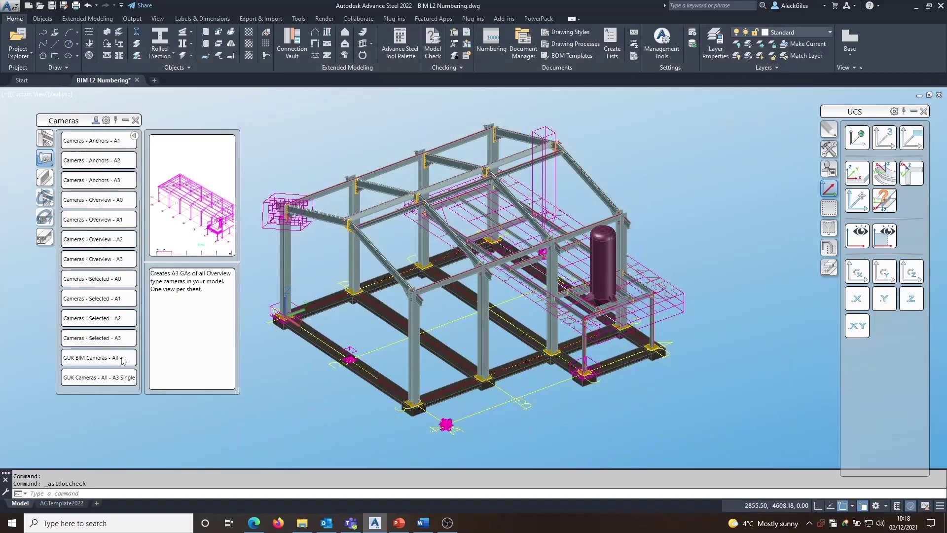
Run 'GUK BIM Cameras - All - A3 Single' and accept Process properties to generate the drawings
left_click(102, 361)
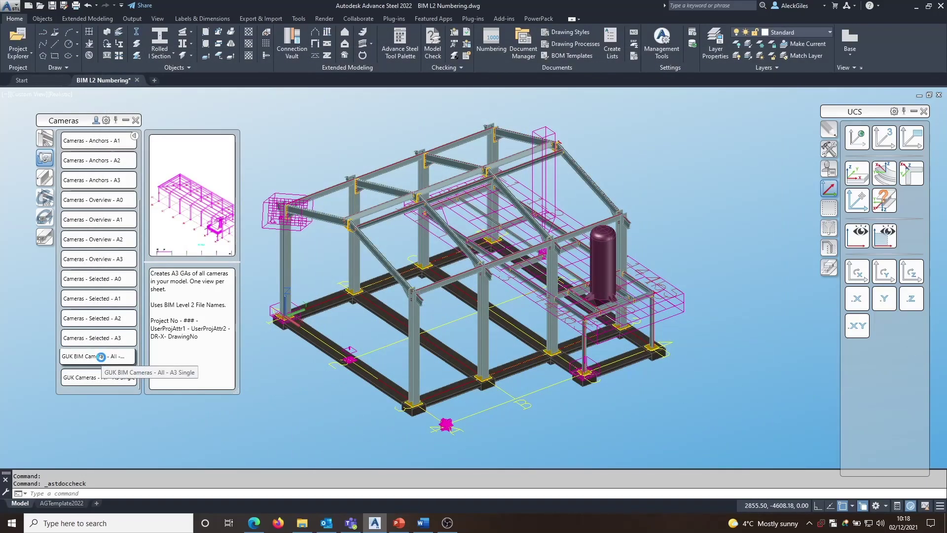
left_click(57, 271)
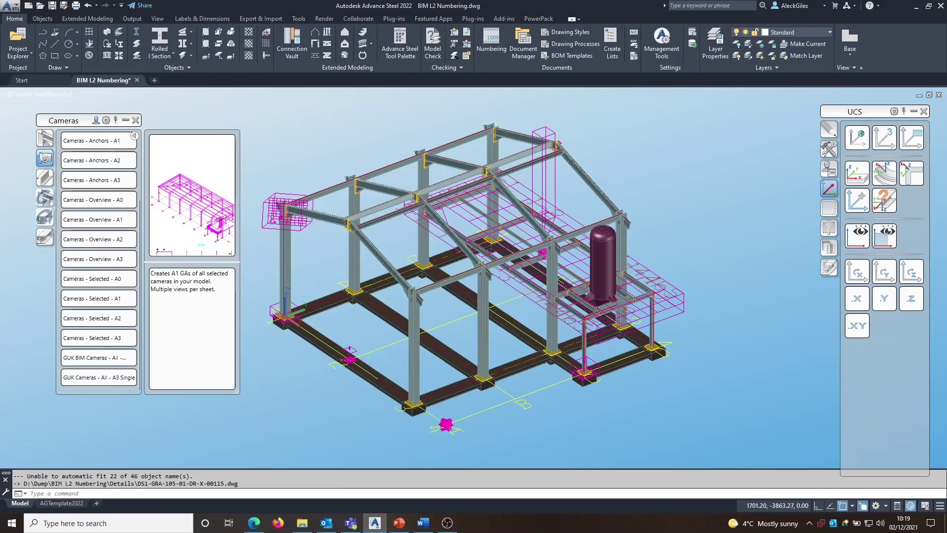
Open Document Manager and list the up-to-date detail drawings
left_click(517, 44)
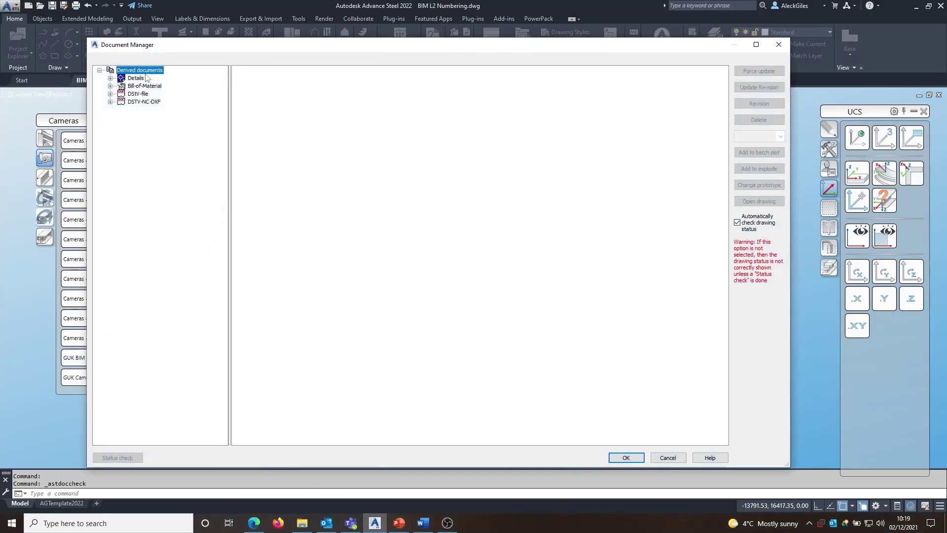
left_click(110, 78)
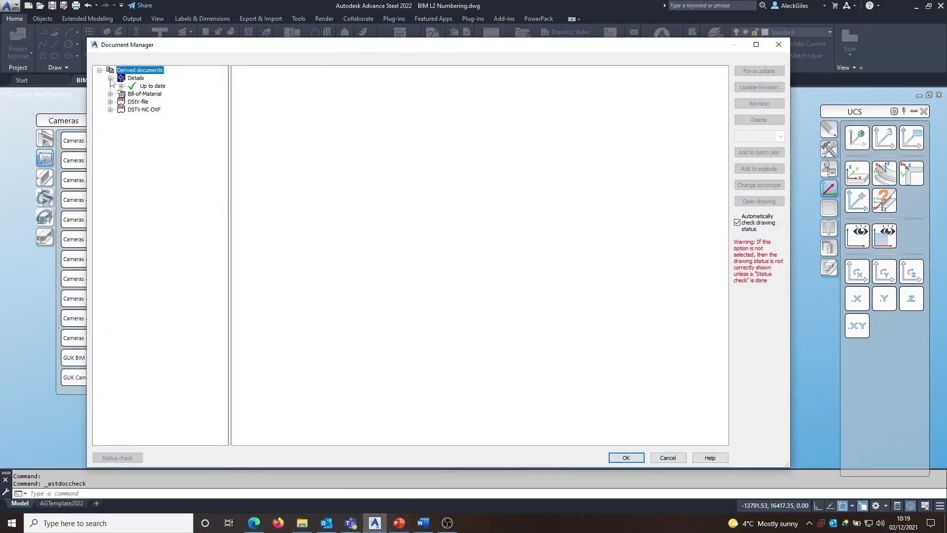
left_click(120, 86)
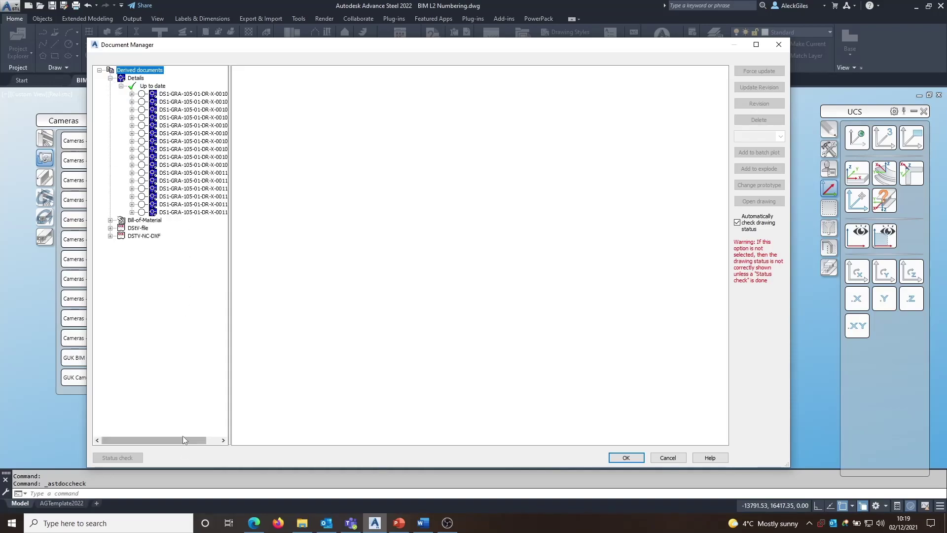
left_click_drag(183, 440, 203, 445)
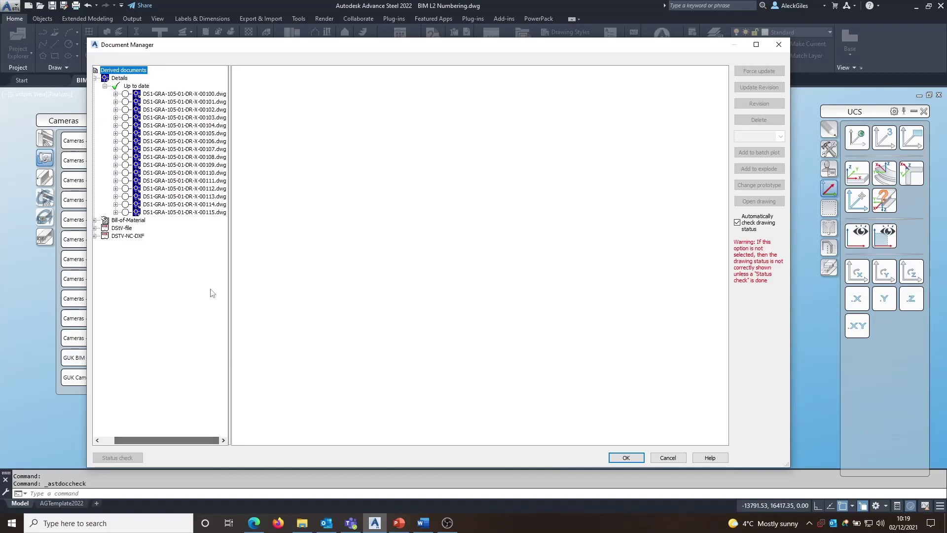
Preview the title blocks of drawings DS1-GRA-105-01-DR-X-00101 and DS1-GRA-105-01-DR-X-00111
left_click(177, 102)
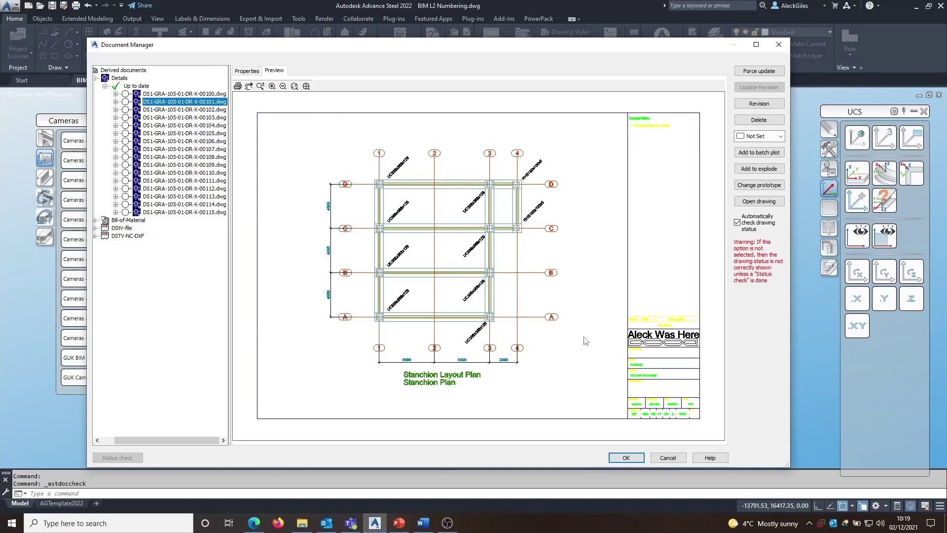
middle_click_drag(611, 317, 476, 208)
scroll(490, 279, "up", 5)
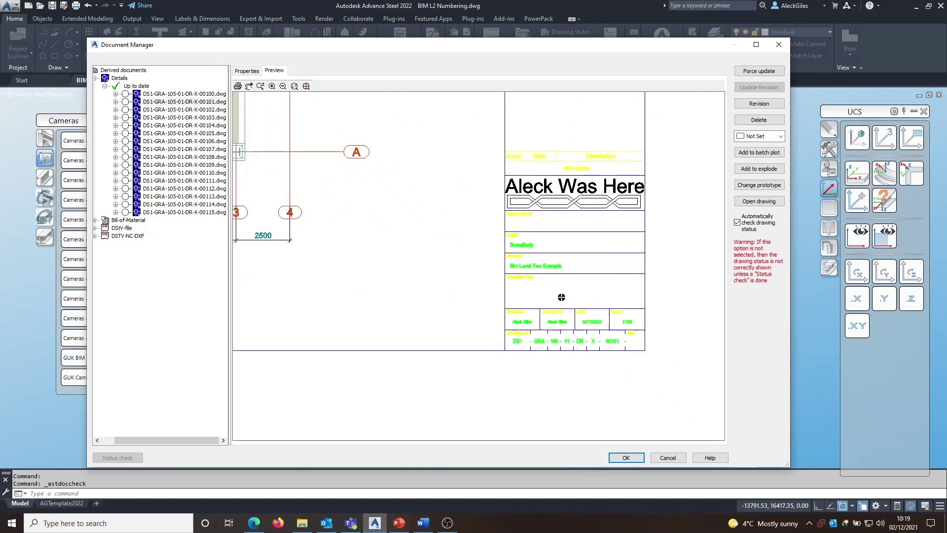
middle_click_drag(522, 281, 384, 246)
scroll(383, 245, "up", 1)
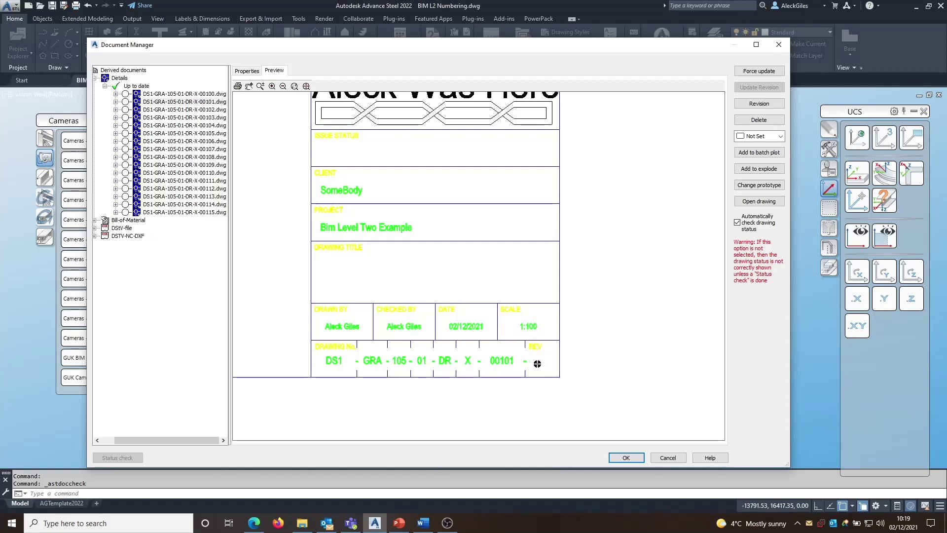
left_click(187, 179)
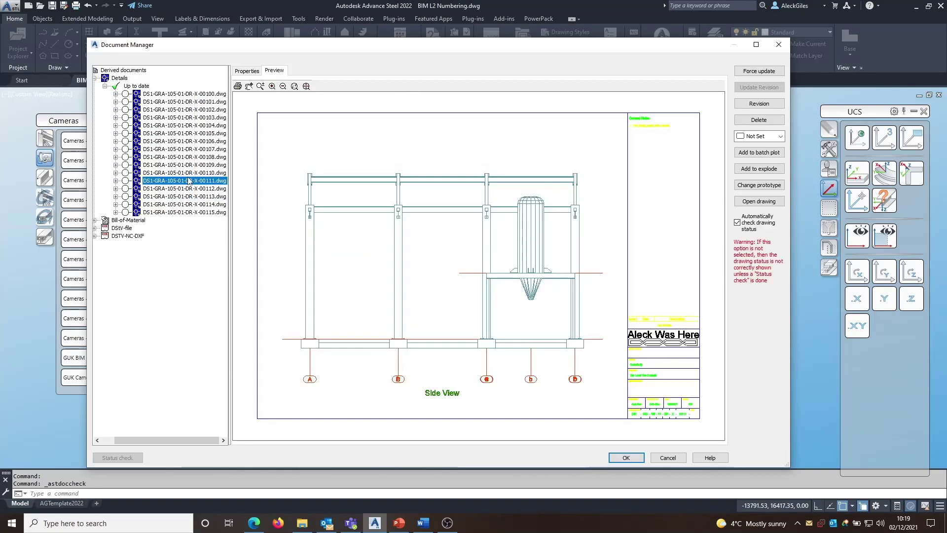
left_click_drag(601, 408, 404, 270)
scroll(403, 270, "up", 5)
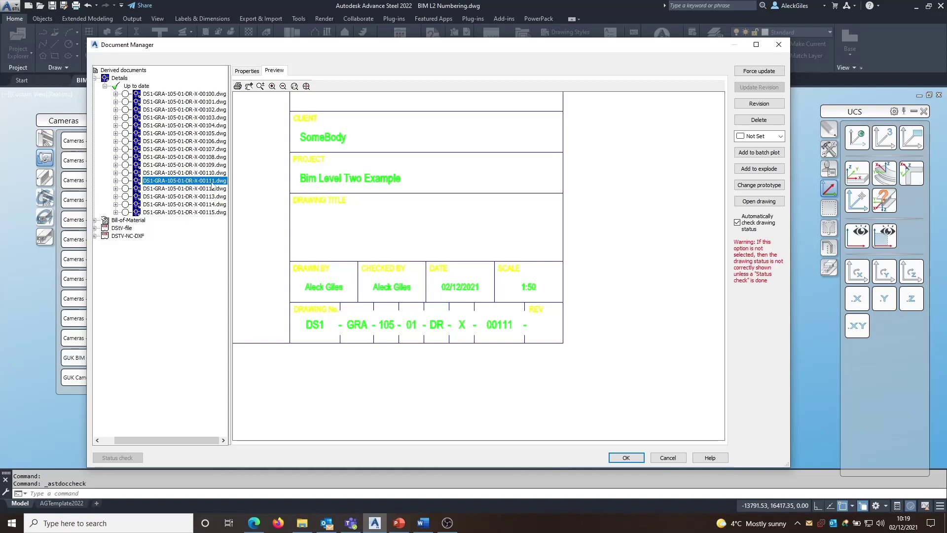
Add revision A to drawing 00111 with an author and description
left_click(754, 104)
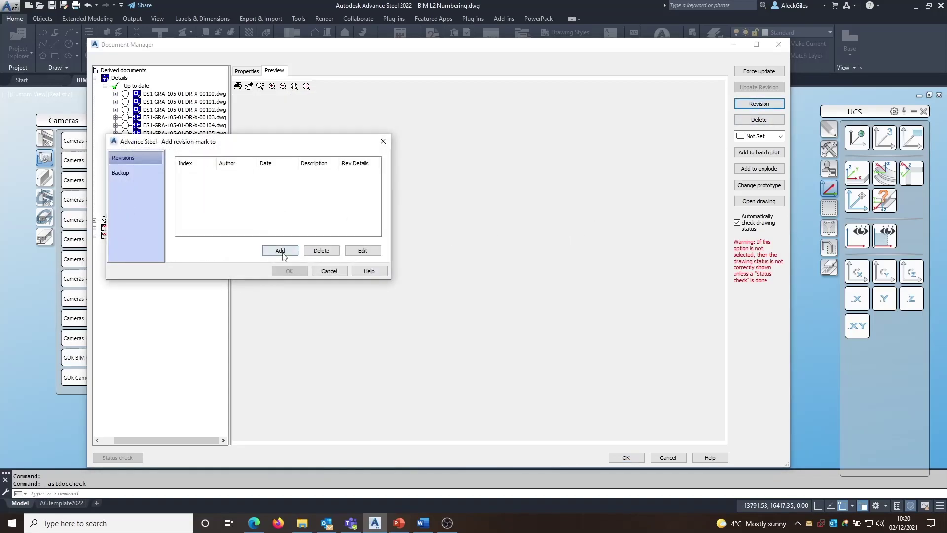
left_click(283, 252)
key("Tab")
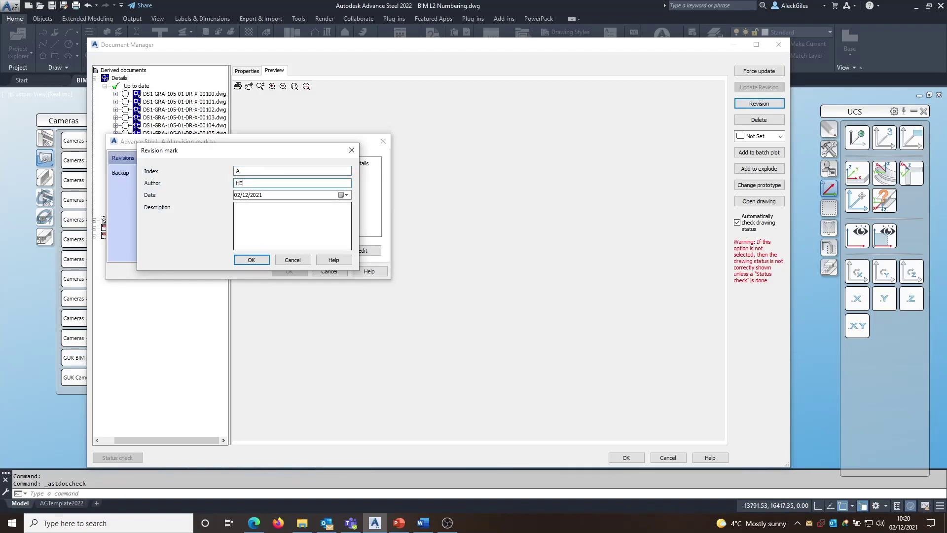
type("HE Did It")
key("Tab")
key("Tab")
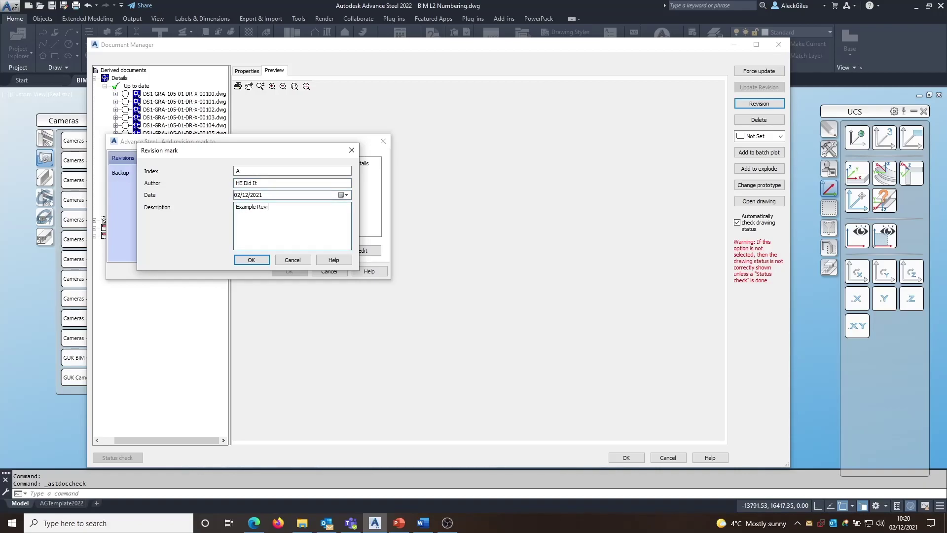
left_click(269, 259)
left_click(289, 272)
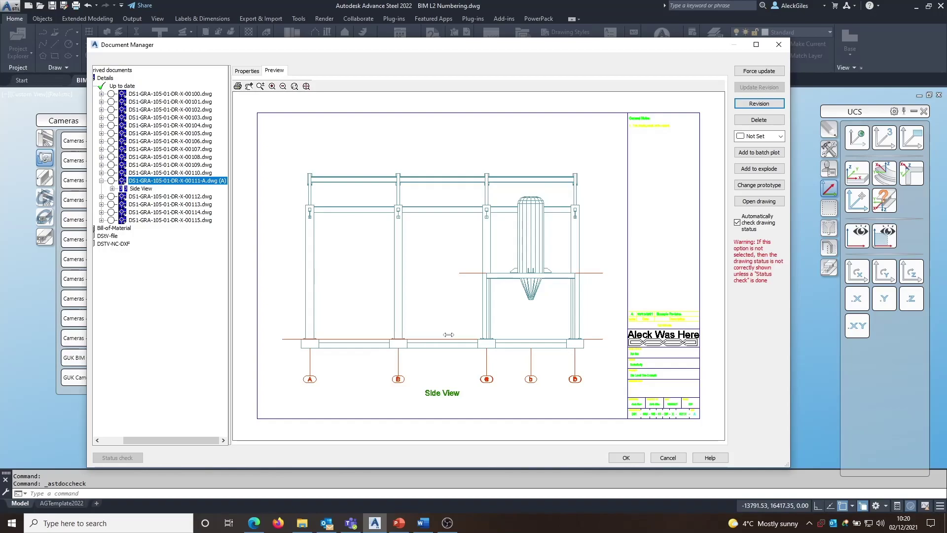
Check REV A in the 00111-A title block preview, then close Document Manager
left_click(201, 186)
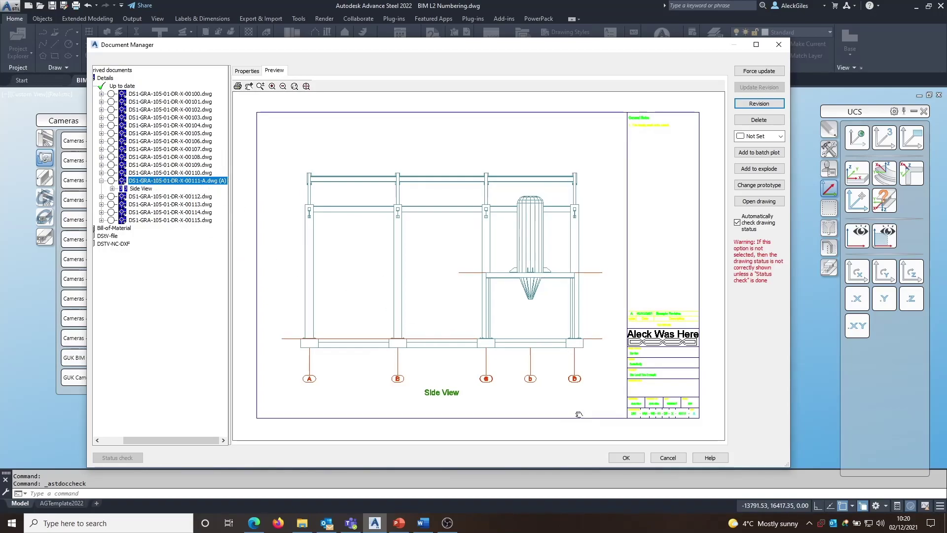
scroll(554, 330, "up", 5)
left_click_drag(562, 336, 375, 234)
scroll(478, 288, "up", 4)
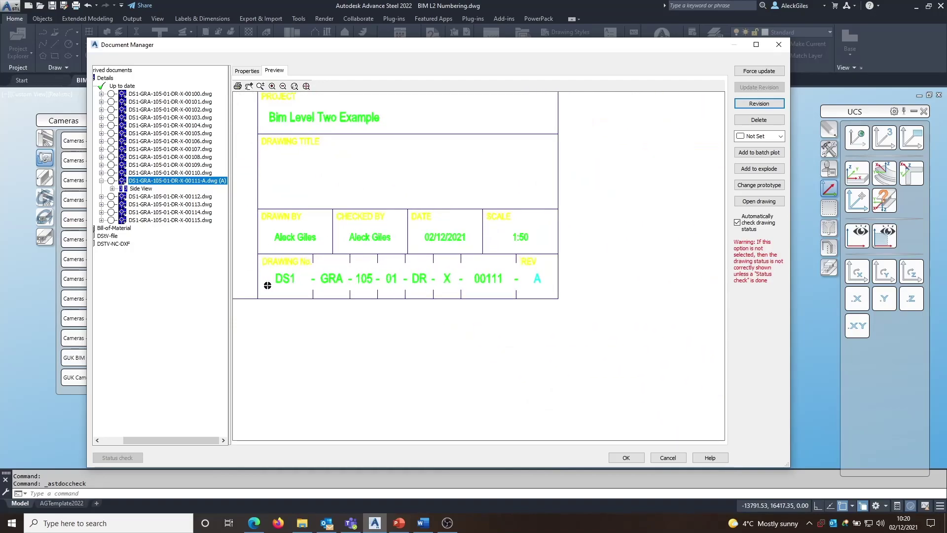
left_click(528, 285)
left_click(202, 184)
left_click(626, 457)
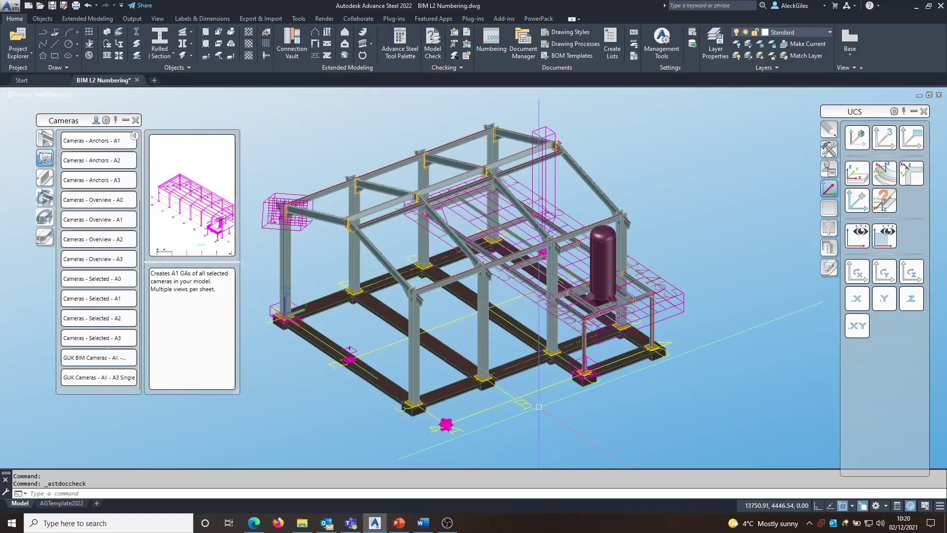